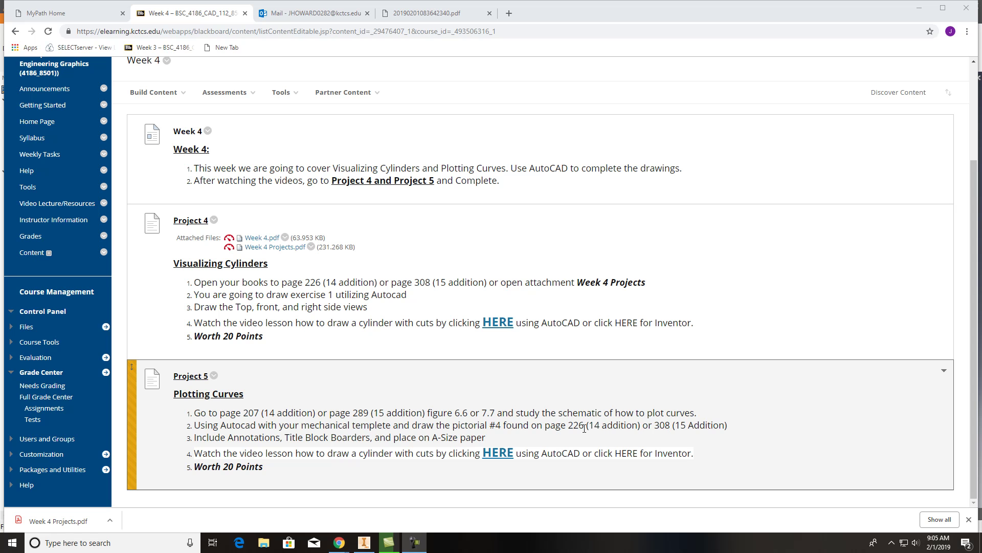
pyautogui.scroll(2, 583, 425)
pyautogui.scroll(-2, 496, 356)
pyautogui.moveTo(412, 550)
pyautogui.moveTo(462, 530)
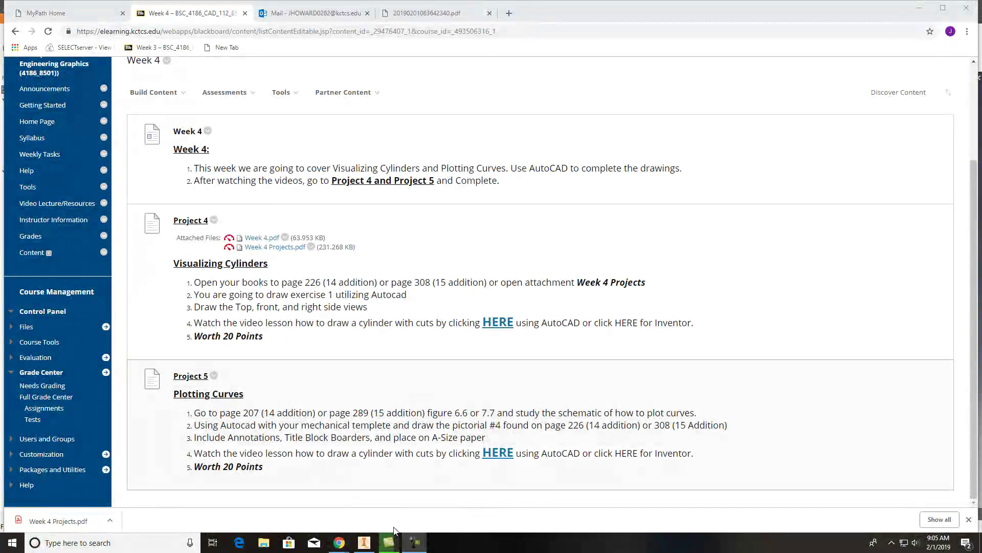
# Switch to Autodesk Inventor and create a new part file.
pyautogui.click(365, 543)
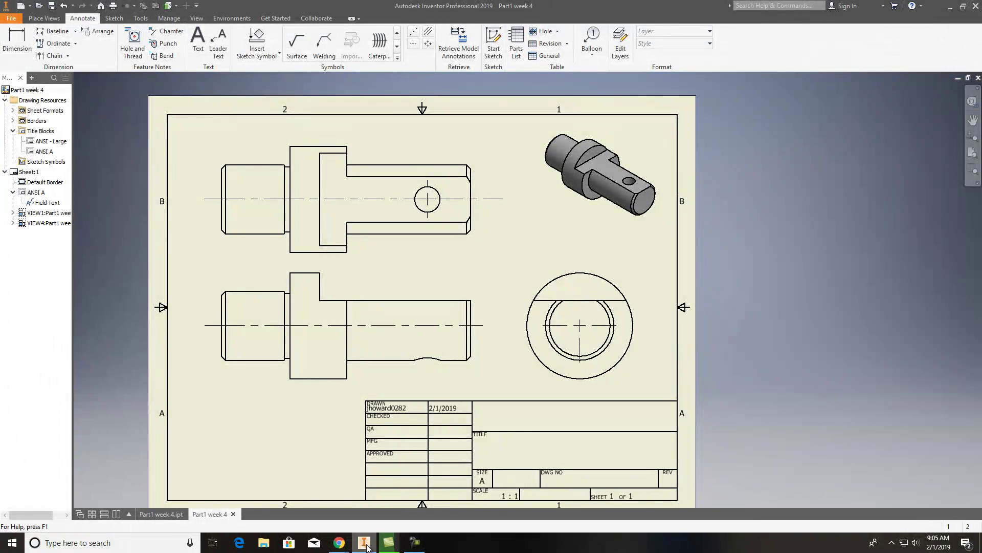
pyautogui.click(20, 5)
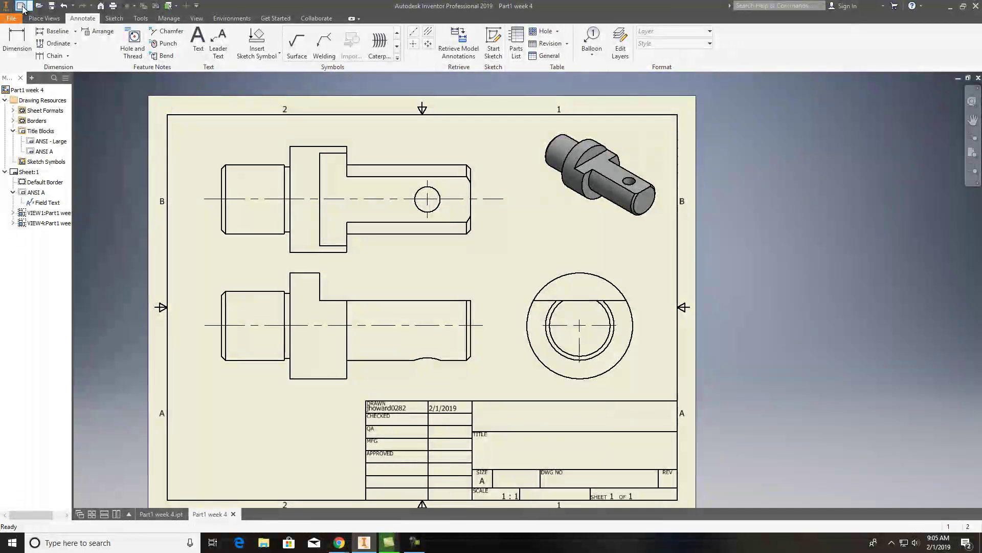
pyautogui.doubleClick(544, 197)
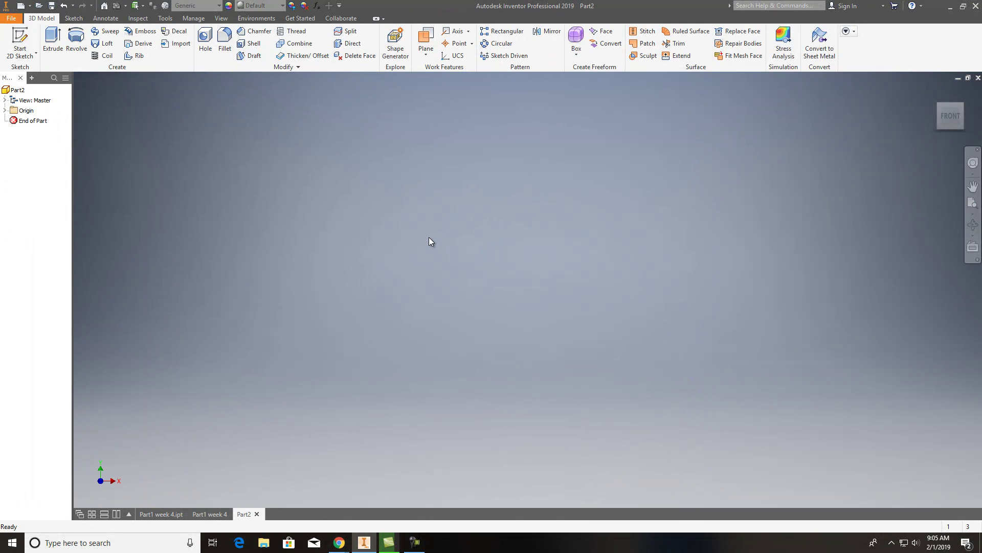
# Start a sketch on the XY plane and draw a 114 by 54 mm rectangle from the origin.
pyautogui.click(23, 55)
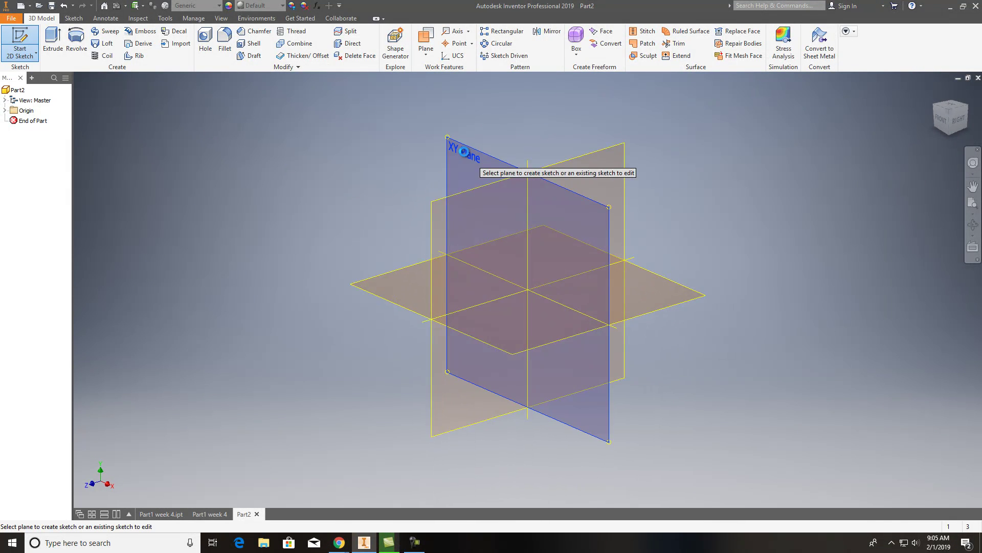
pyautogui.click(463, 151)
pyautogui.moveTo(490, 263); pyautogui.dragTo(308, 377, button='middle')
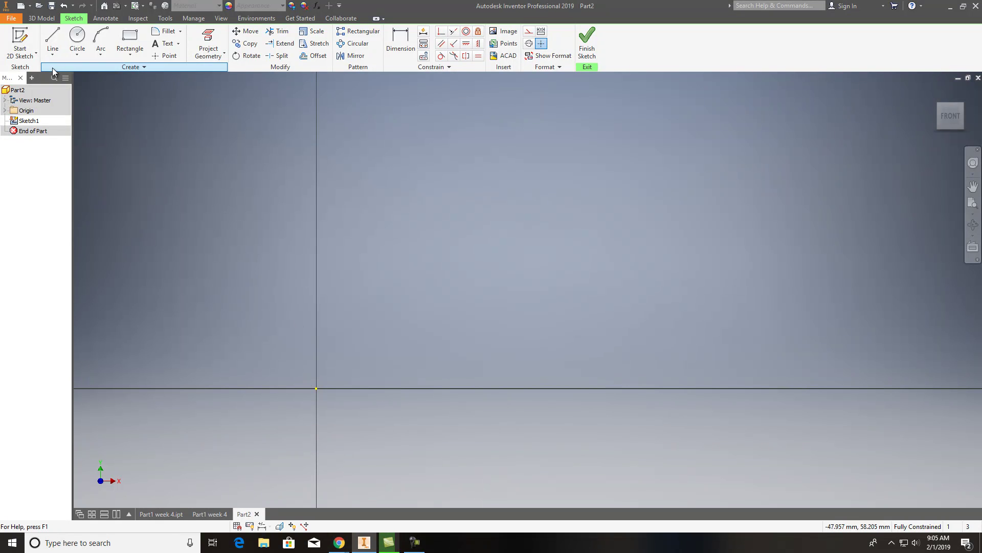
pyautogui.click(127, 41)
pyautogui.click(316, 388)
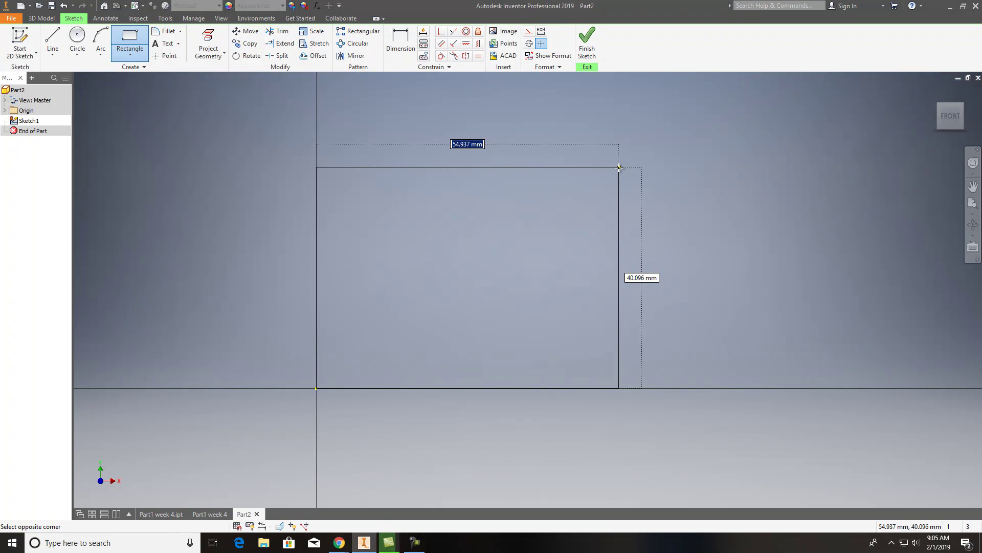
pyautogui.write('114')
pyautogui.press('Tab')
pyautogui.write('5')
pyautogui.press('Return')
# Finish the sketch and extrude the rectangle 57 mm into a solid block.
pyautogui.scroll(-5, 619, 199)
pyautogui.moveTo(957, 110)
pyautogui.mouseDown()
pyautogui.moveTo(849, 480)
pyautogui.moveTo(663, 456)
pyautogui.moveTo(740, 469)
pyautogui.moveTo(877, 470)
pyautogui.mouseUp()
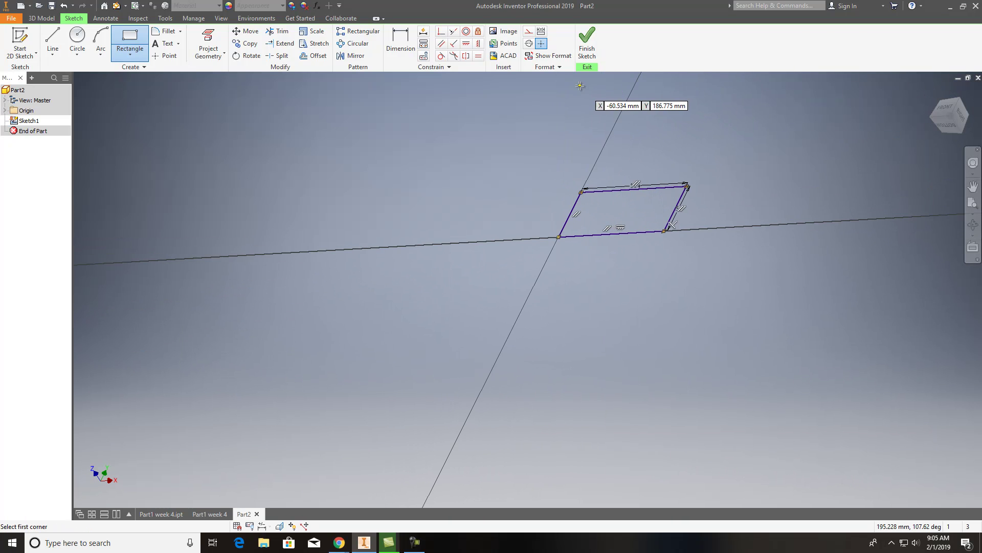
pyautogui.click(587, 42)
pyautogui.click(52, 41)
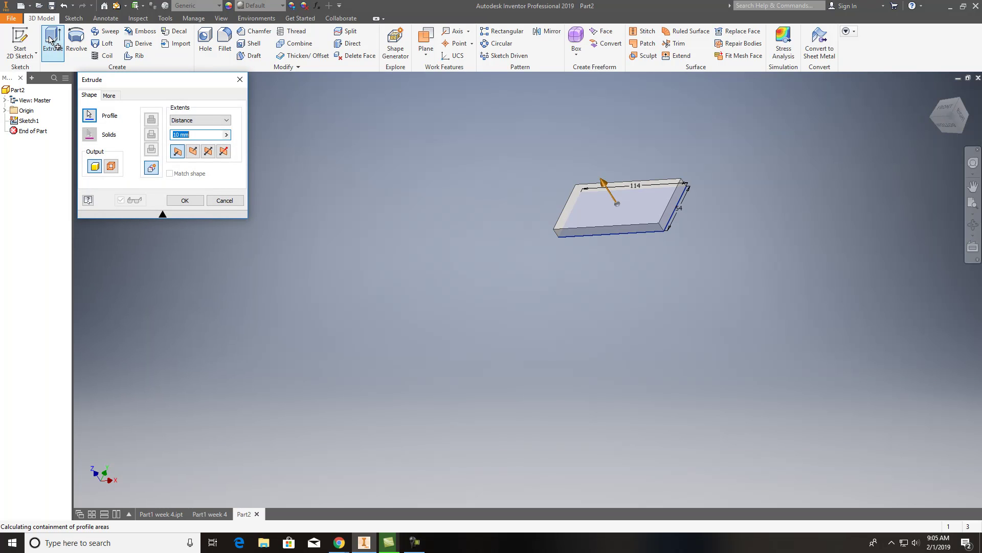
pyautogui.write('5')
pyautogui.press('Return')
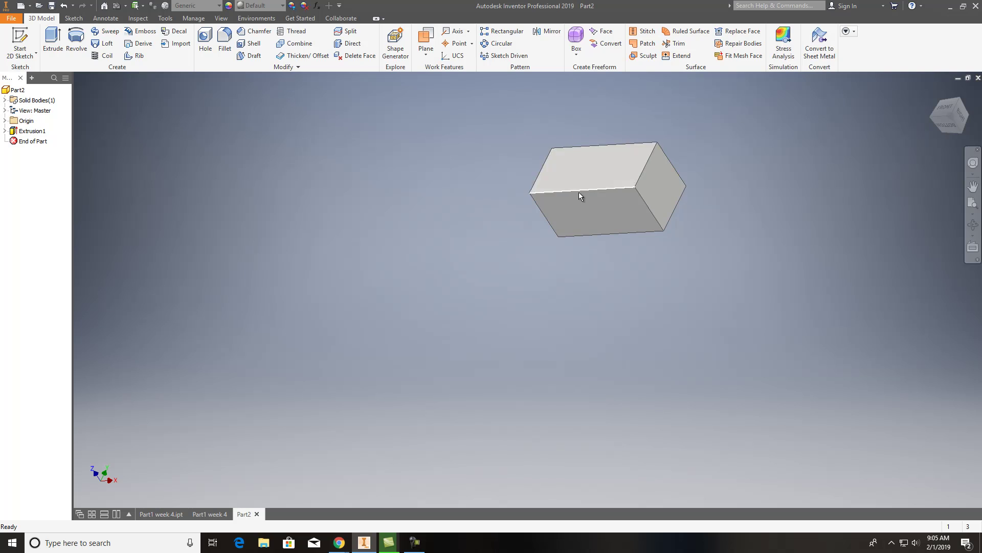
# Start a sketch on the block's right end face and draw a rectangle about 30 mm wide overlapping the corner at the origin.
pyautogui.scroll(-2, 625, 197)
pyautogui.scroll(3, 625, 196)
pyautogui.moveTo(614, 240); pyautogui.dragTo(619, 270, button='middle')
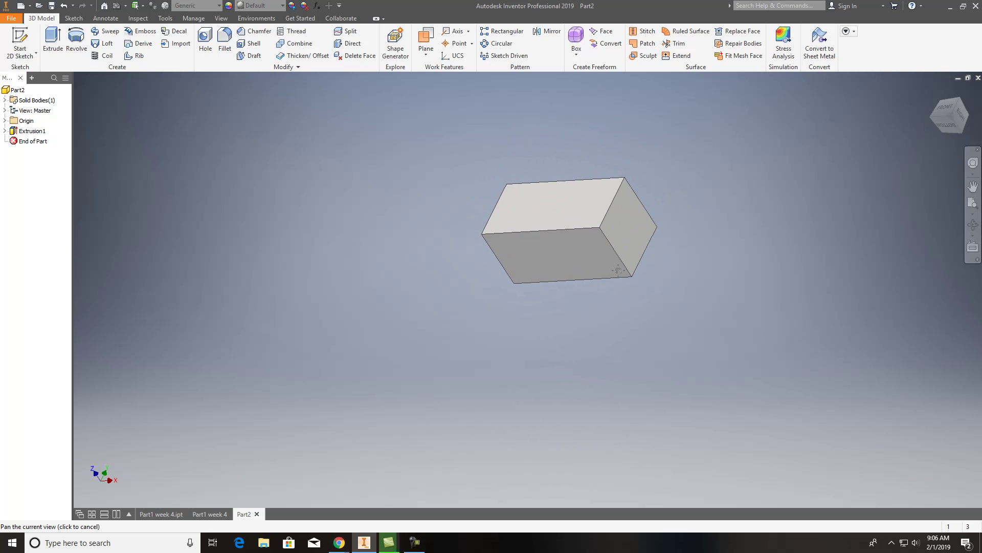
pyautogui.moveTo(619, 270); pyautogui.dragTo(619, 270, button='middle')
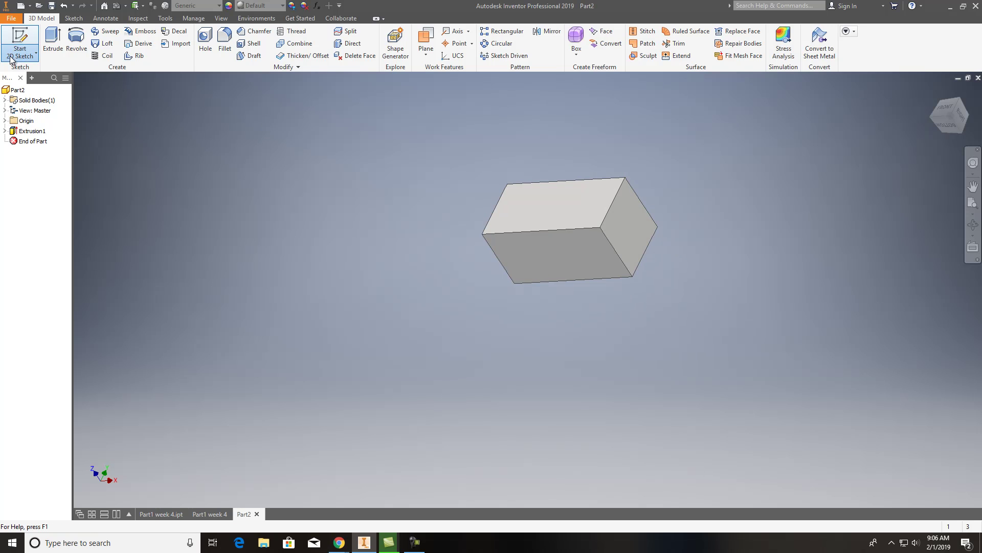
pyautogui.click(20, 45)
pyautogui.click(622, 227)
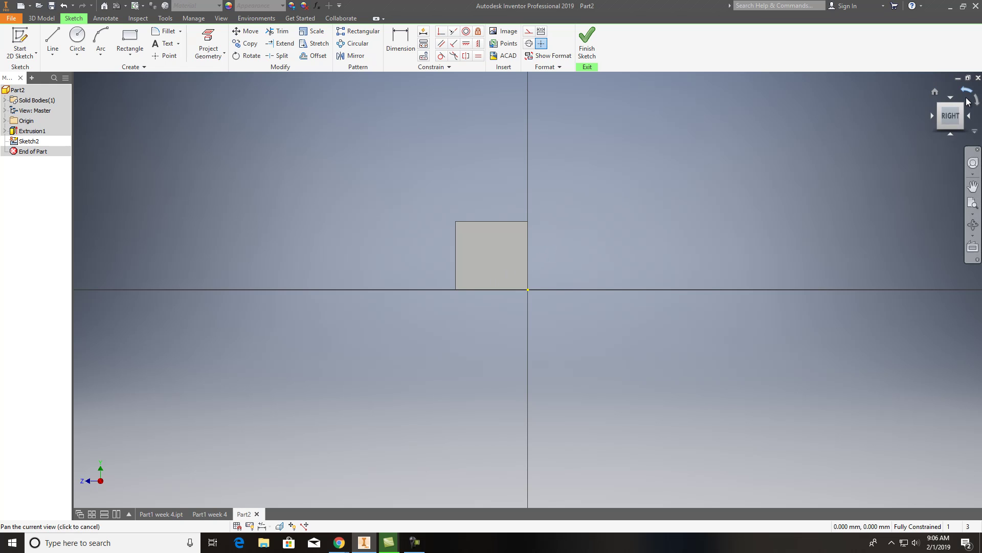
pyautogui.click(978, 101)
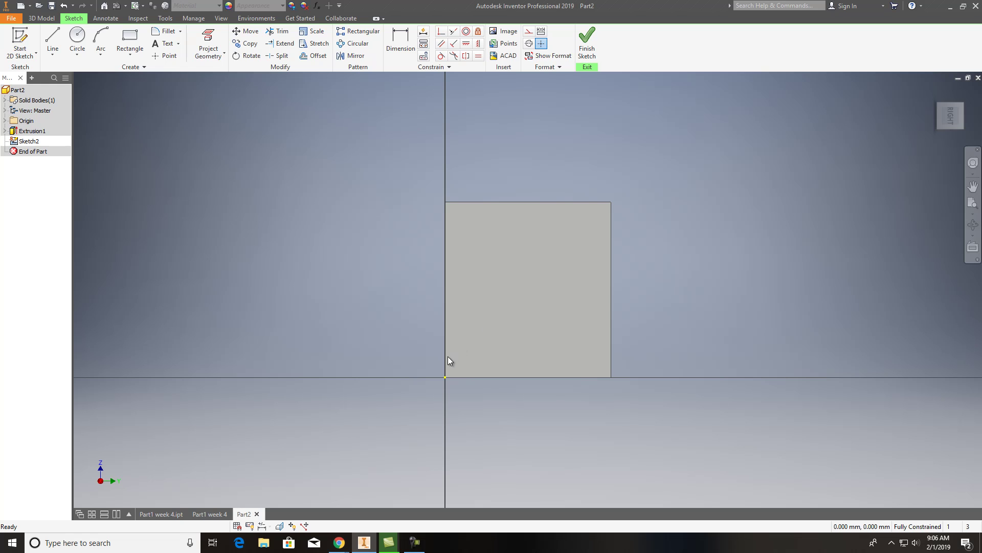
pyautogui.click(130, 37)
pyautogui.click(396, 341)
pyautogui.click(489, 399)
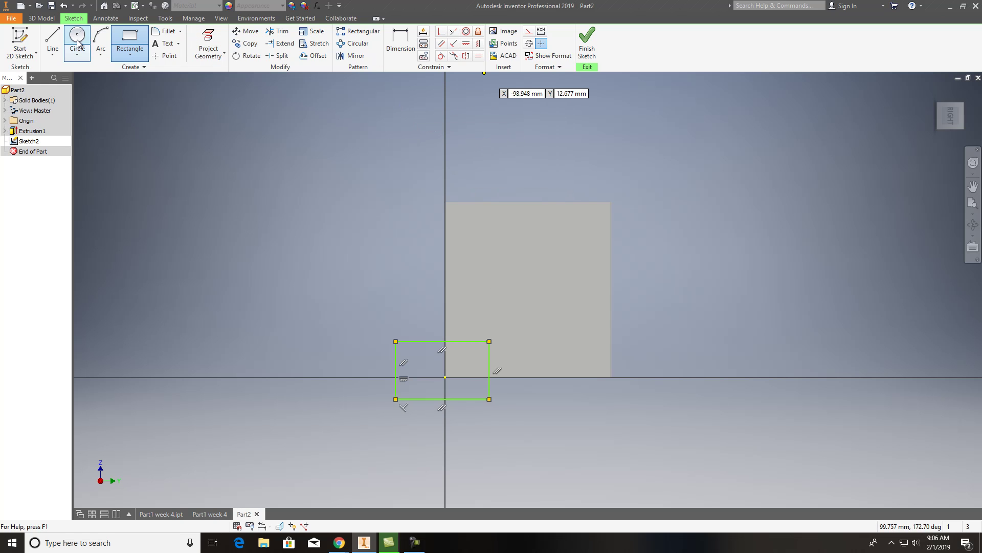
# Dimension the rectangle so it overlaps the face by 14 mm along Y and 6 mm along Z from the block's edges.
pyautogui.click(413, 43)
pyautogui.click(445, 358)
pyautogui.click(488, 355)
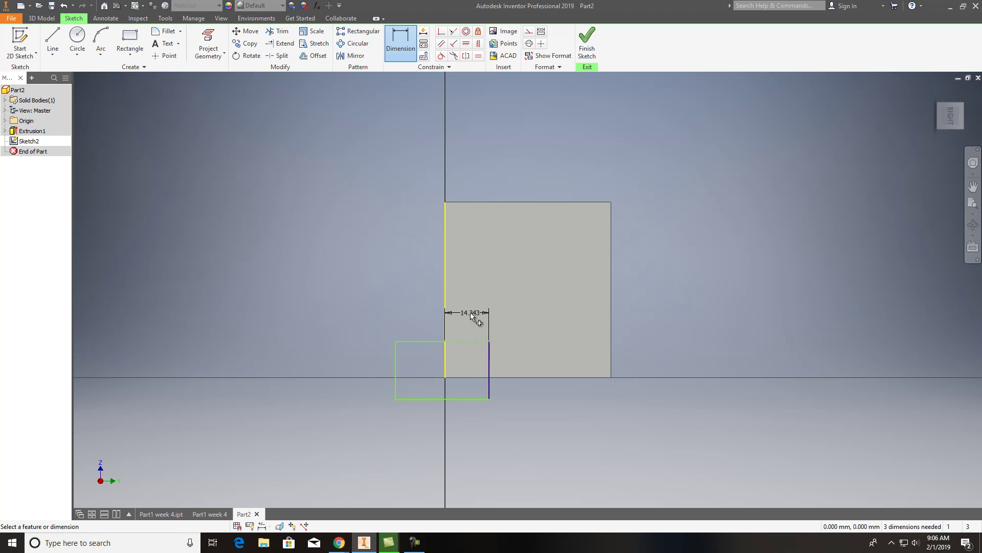
pyautogui.click(471, 312)
pyautogui.write('14')
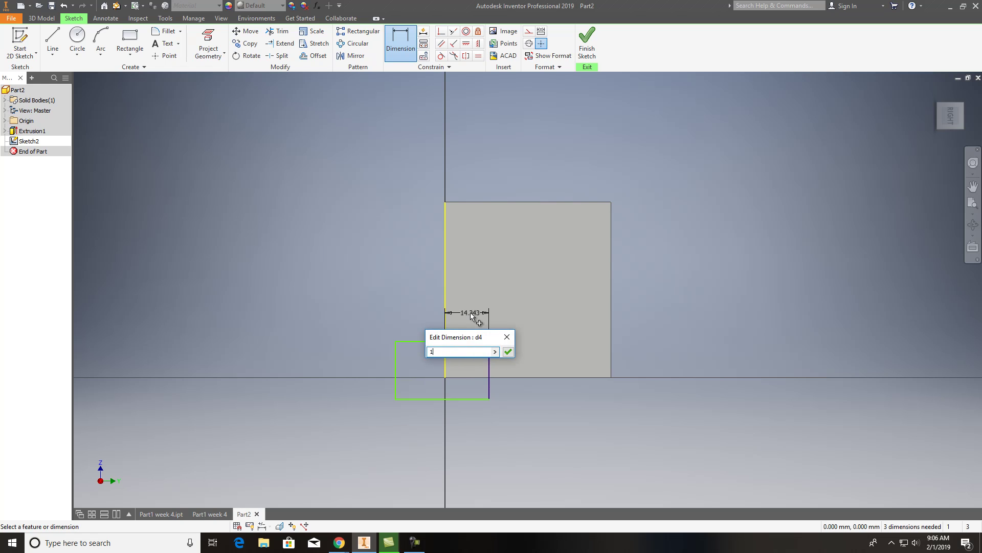
pyautogui.press('Return')
pyautogui.click(467, 340)
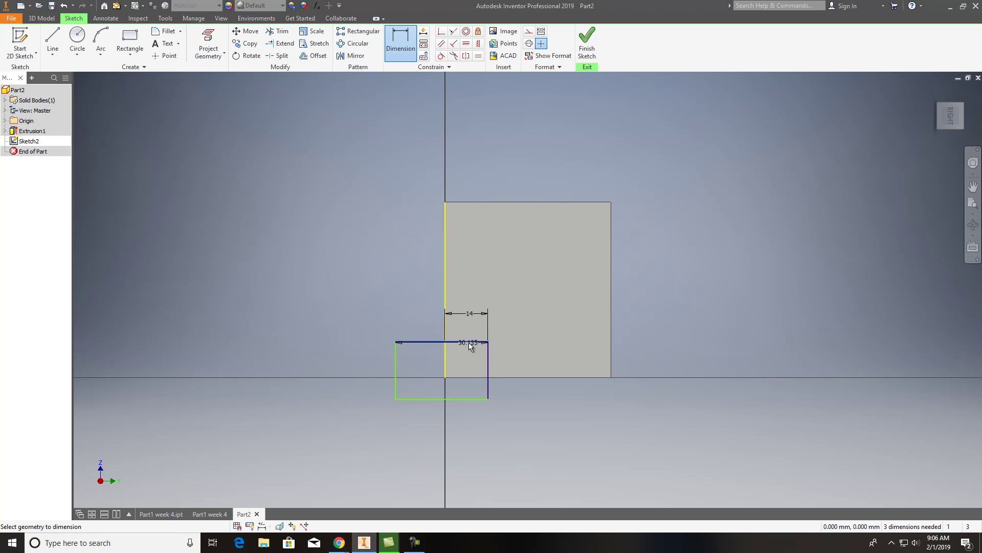
pyautogui.click(415, 369)
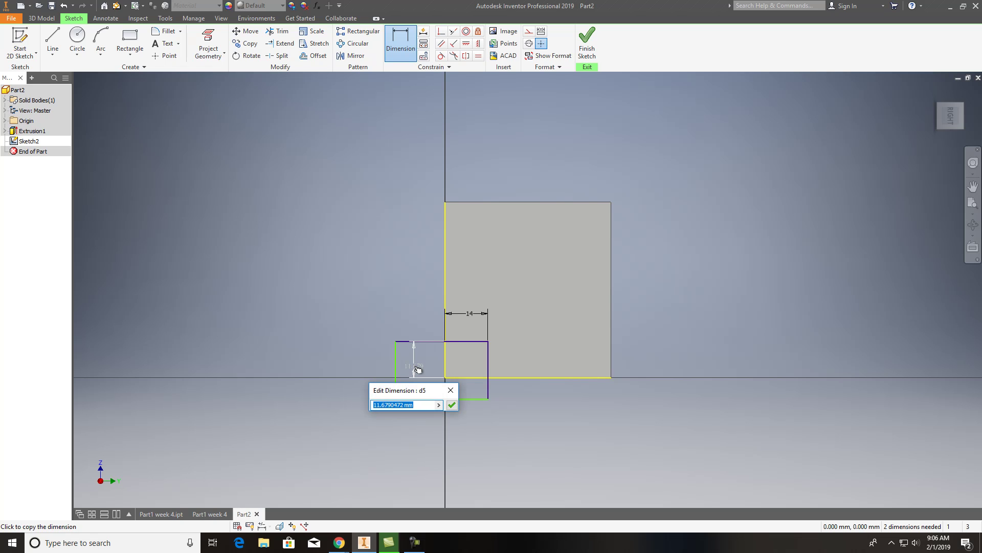
pyautogui.write('6')
pyautogui.press('Return')
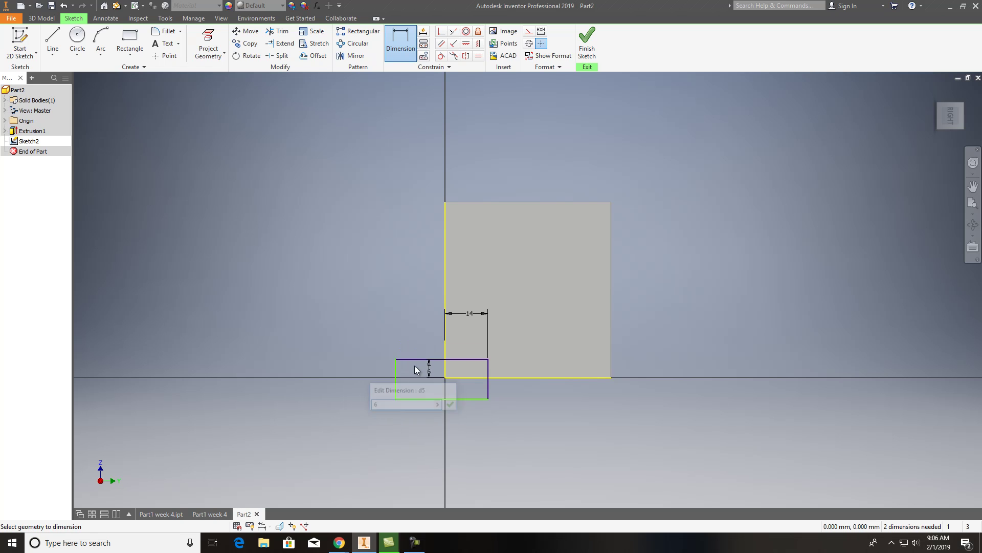
# Finish the sketch and cut the corner rectangle through the whole block with the extent All.
pyautogui.click(582, 41)
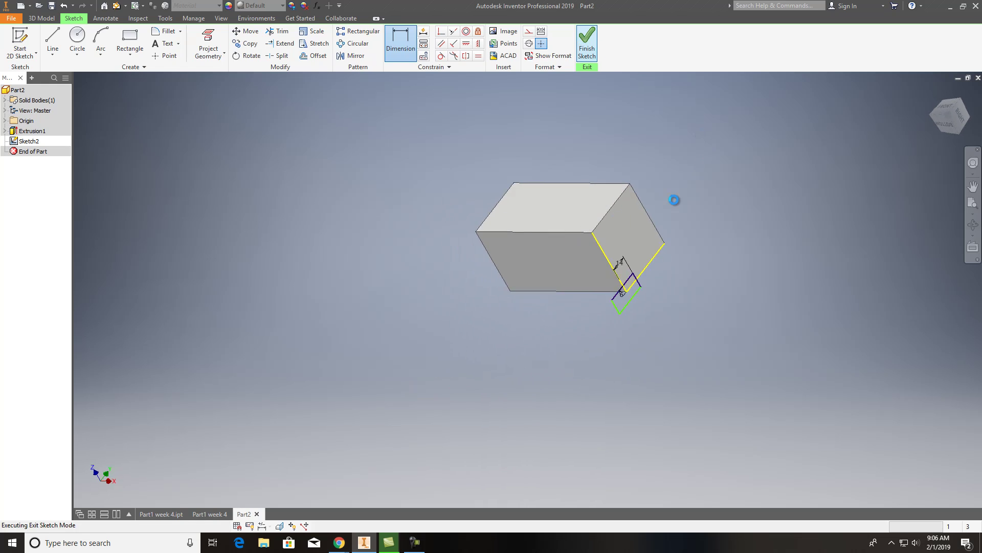
pyautogui.press('e')
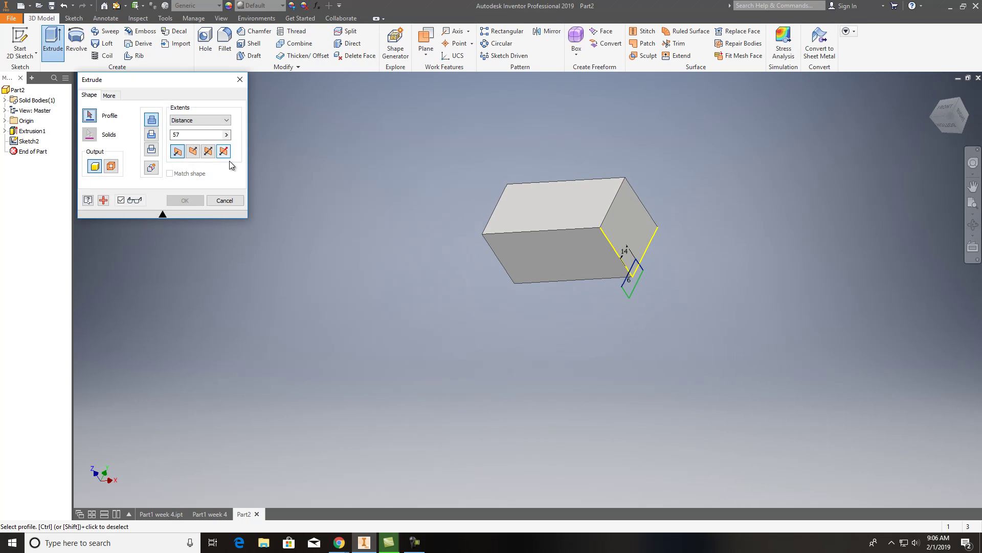
pyautogui.click(634, 285)
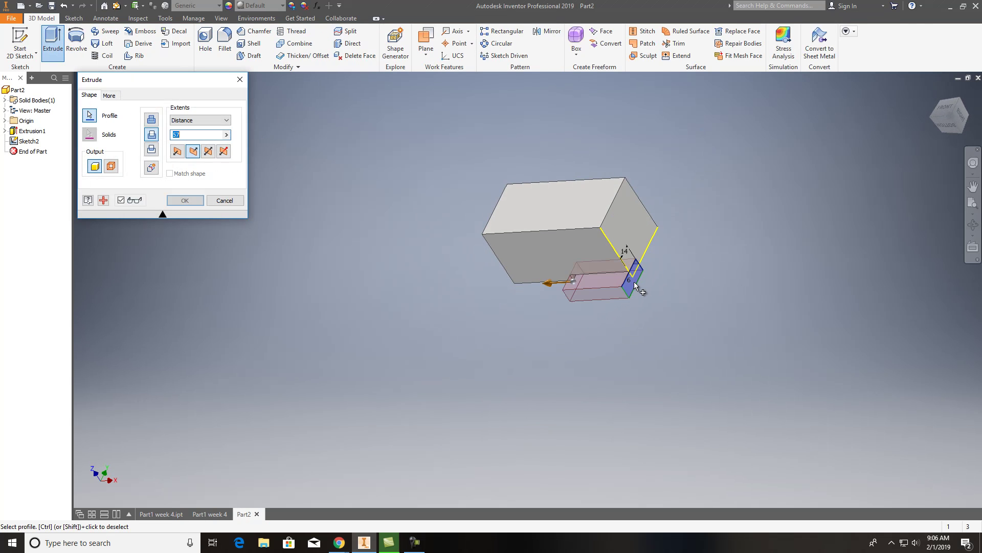
pyautogui.click(205, 119)
pyautogui.click(190, 156)
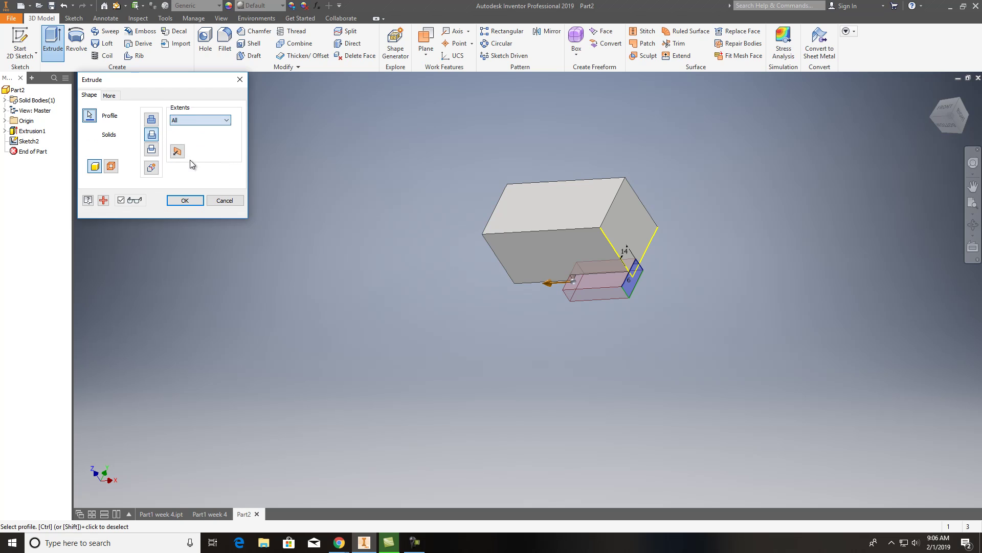
pyautogui.click(185, 200)
# Postpone the Internet Explorer setup prompt and start a 2D sketch on the block's notched right end face.
pyautogui.moveTo(964, 119); pyautogui.dragTo(916, 124)
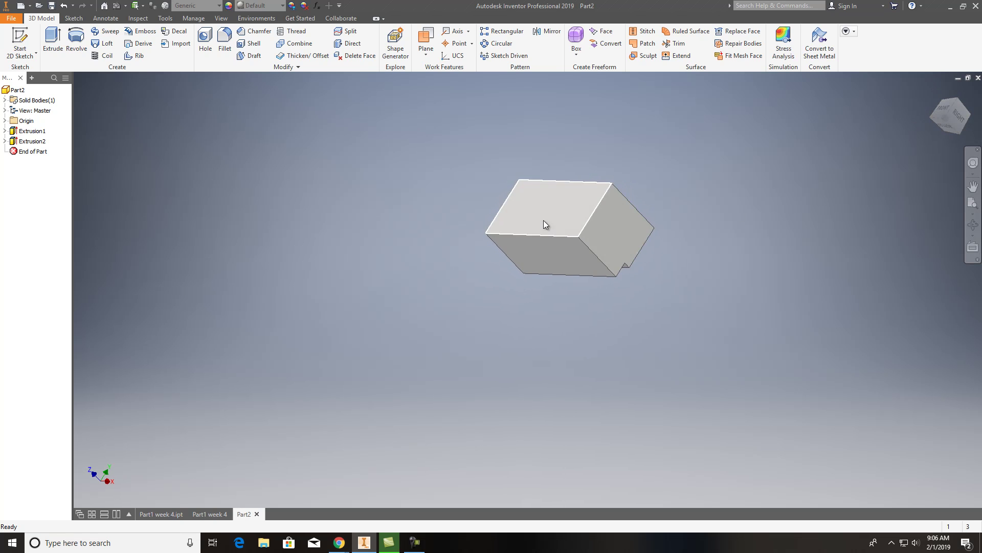
pyautogui.click(36, 56)
pyautogui.click(36, 74)
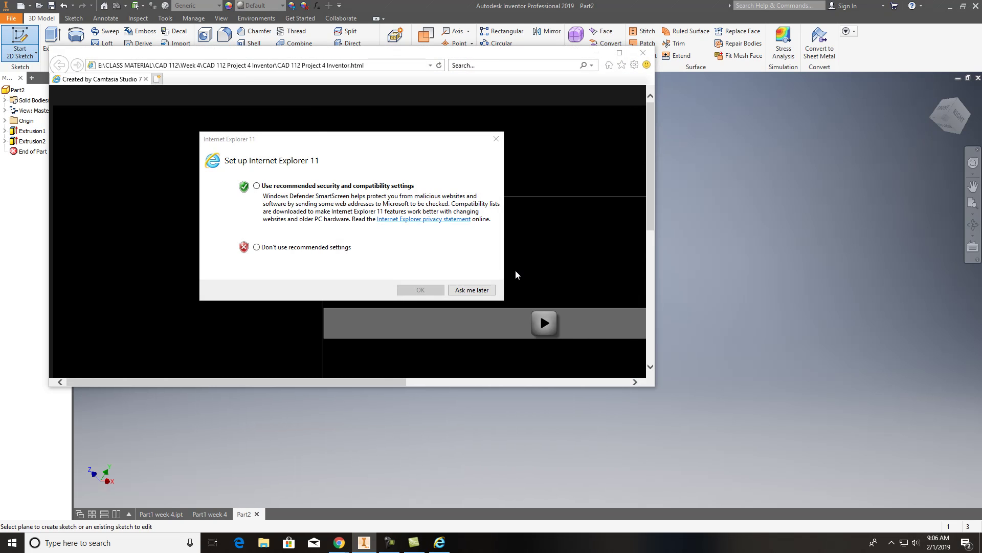
pyautogui.click(471, 290)
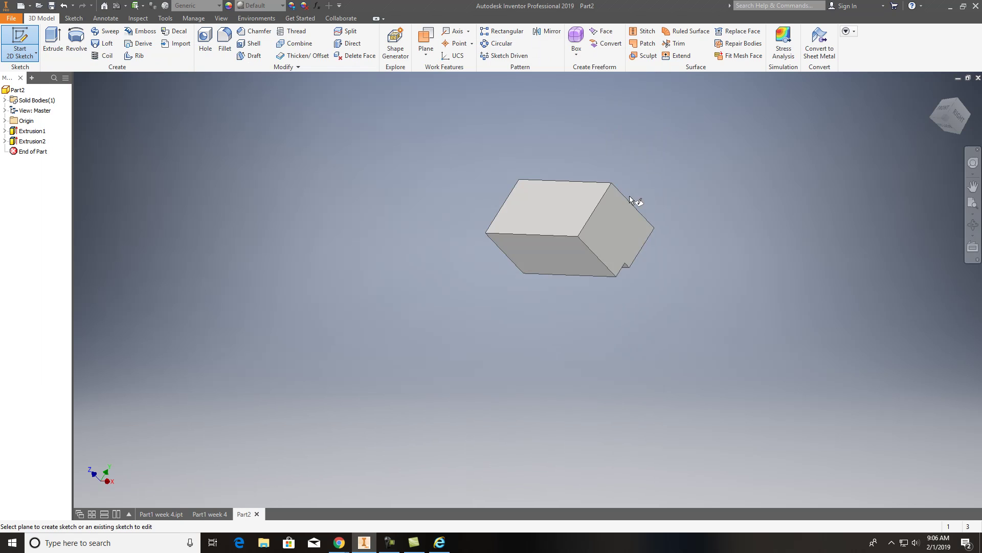
pyautogui.click(36, 55)
pyautogui.click(31, 72)
pyautogui.click(605, 230)
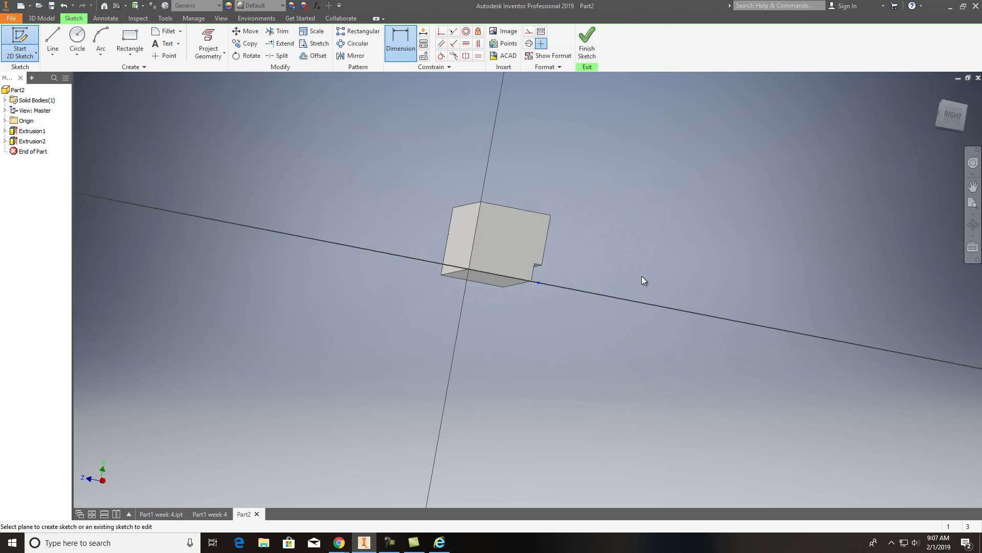
pyautogui.click(973, 91)
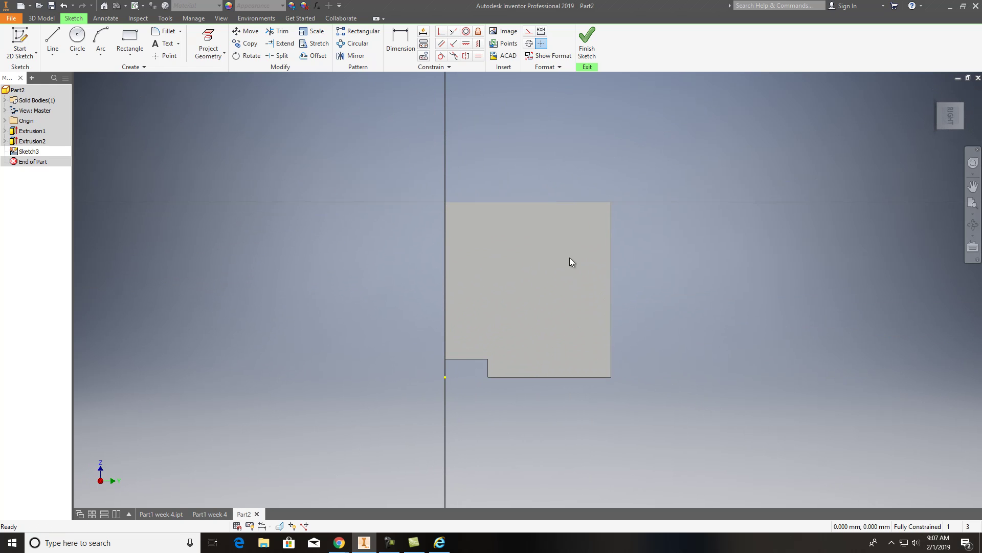
# Draw a circle of 15.82 mm diameter near the middle of the notched end face.
pyautogui.click(80, 59)
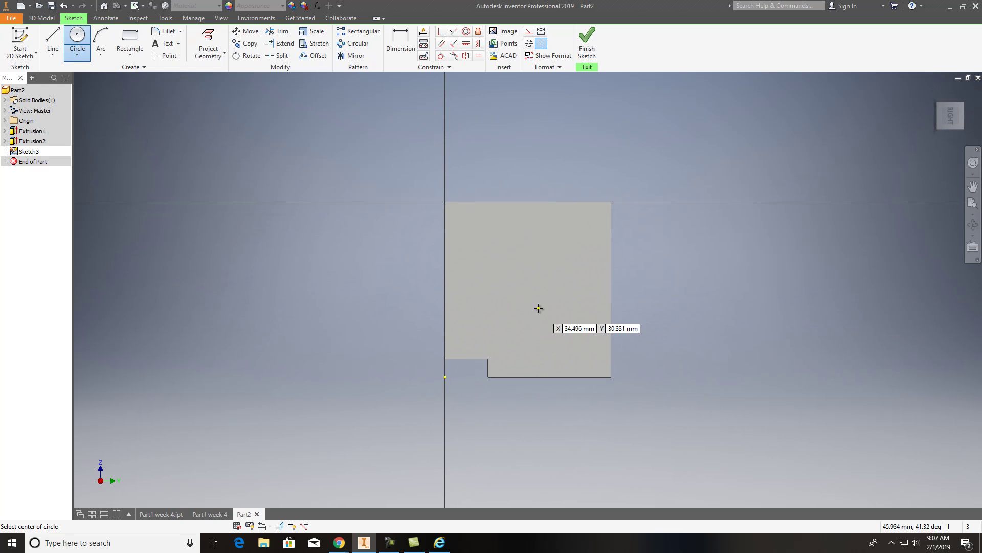
pyautogui.click(519, 301)
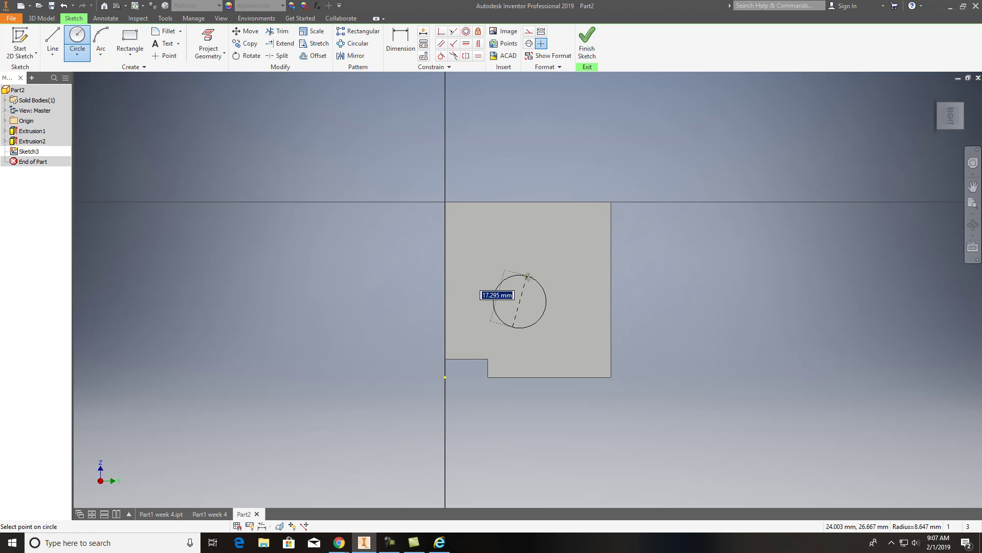
pyautogui.write('15.82')
pyautogui.press('Return')
# Dimension the circle's centre 54/2 mm from the face's long edge above the notch.
pyautogui.press('d')
pyautogui.click(445, 287)
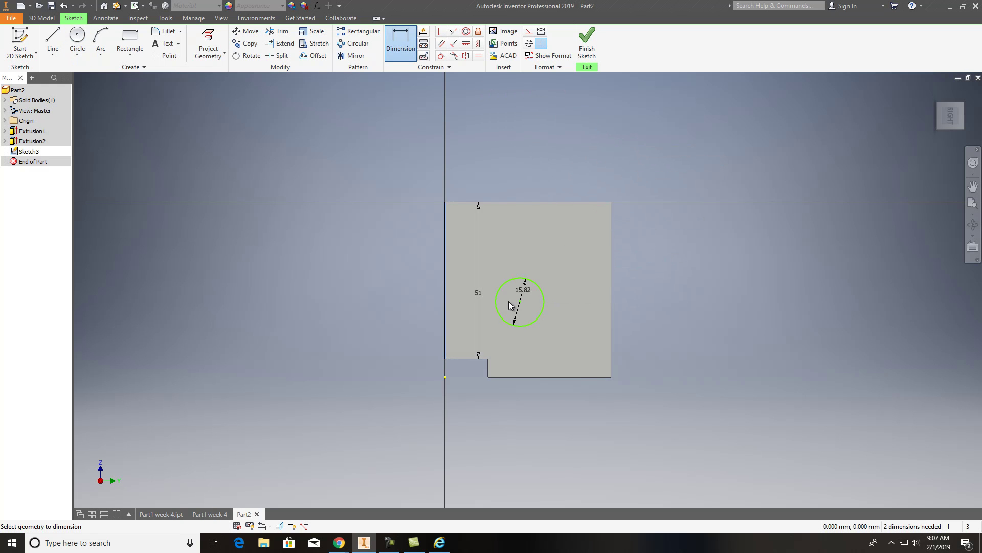
pyautogui.click(520, 306)
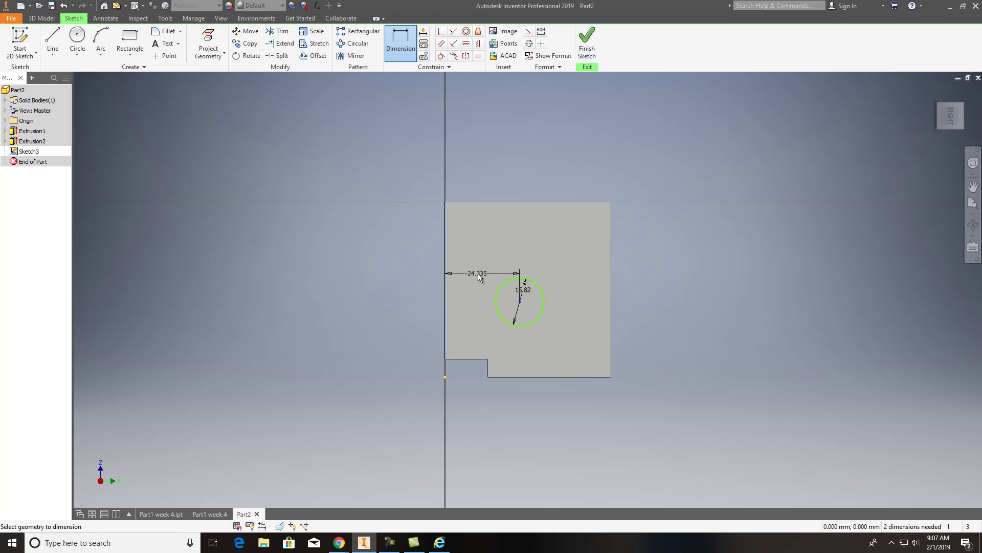
pyautogui.click(481, 275)
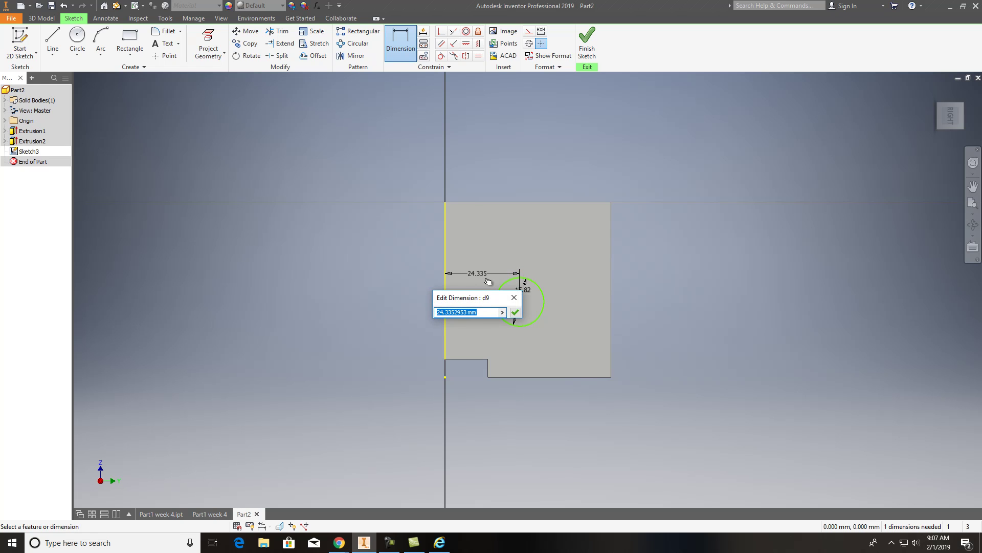
pyautogui.write('54/2')
pyautogui.press('Return')
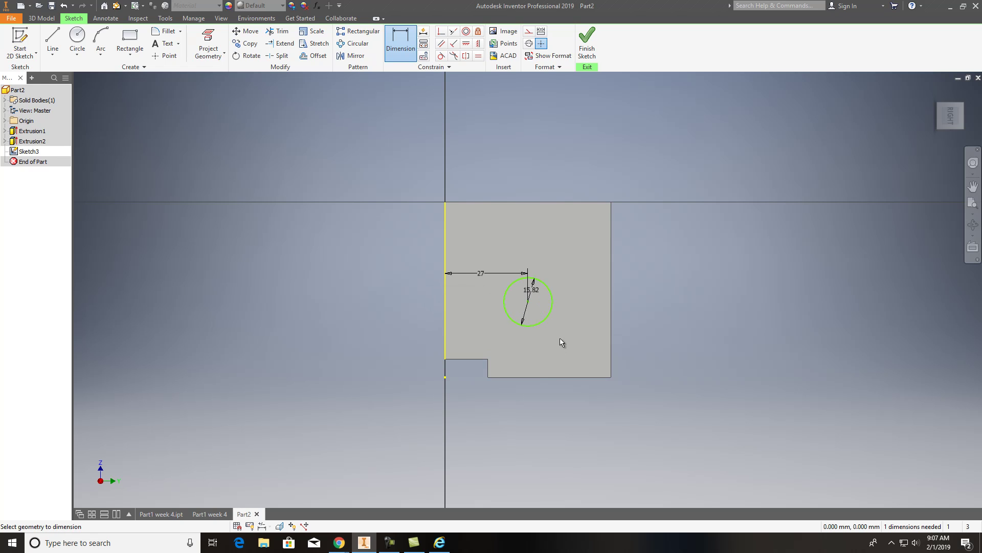
# Dimension the circle's centre 16 mm above the face's lower edge beside the notch.
pyautogui.click(550, 314)
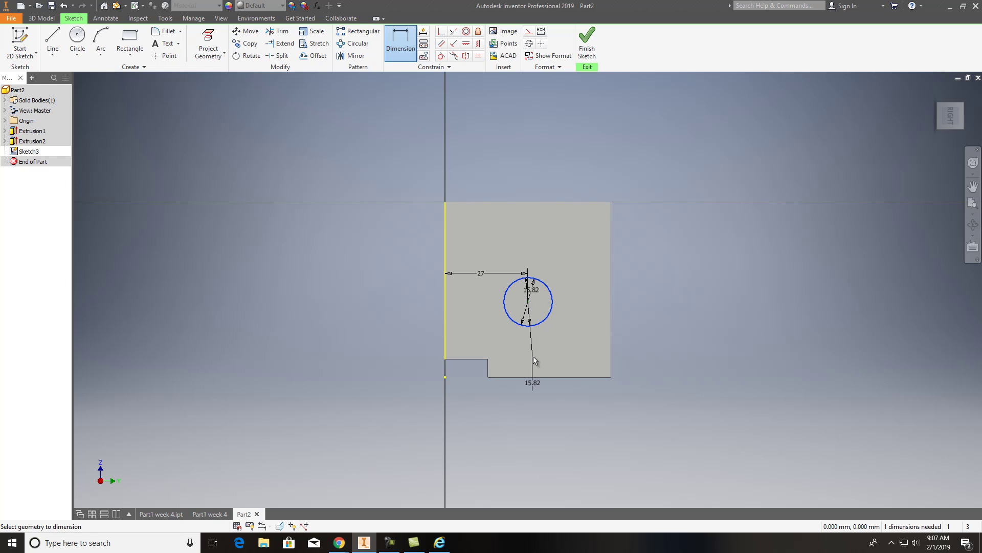
pyautogui.click(526, 377)
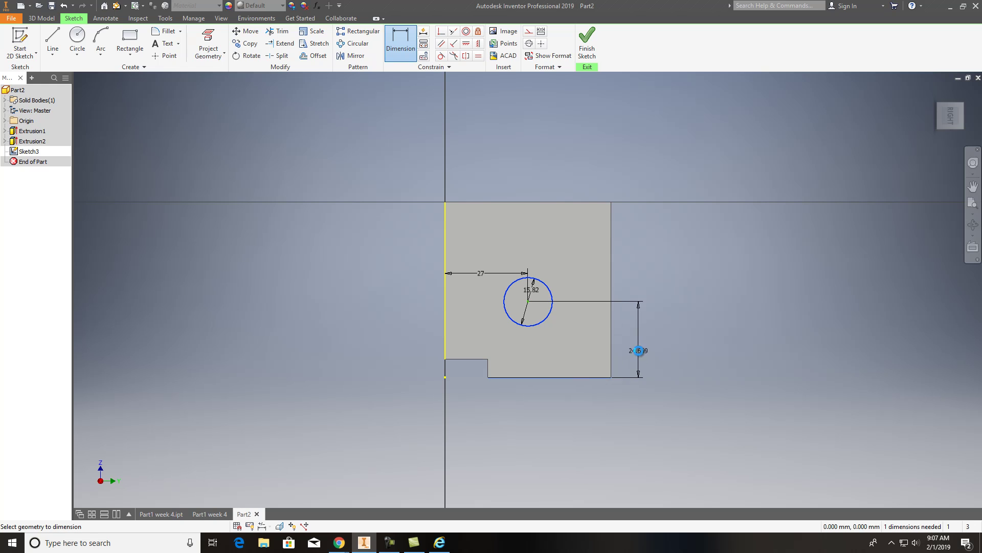
pyautogui.click(641, 353)
pyautogui.write('16')
pyautogui.press('Return')
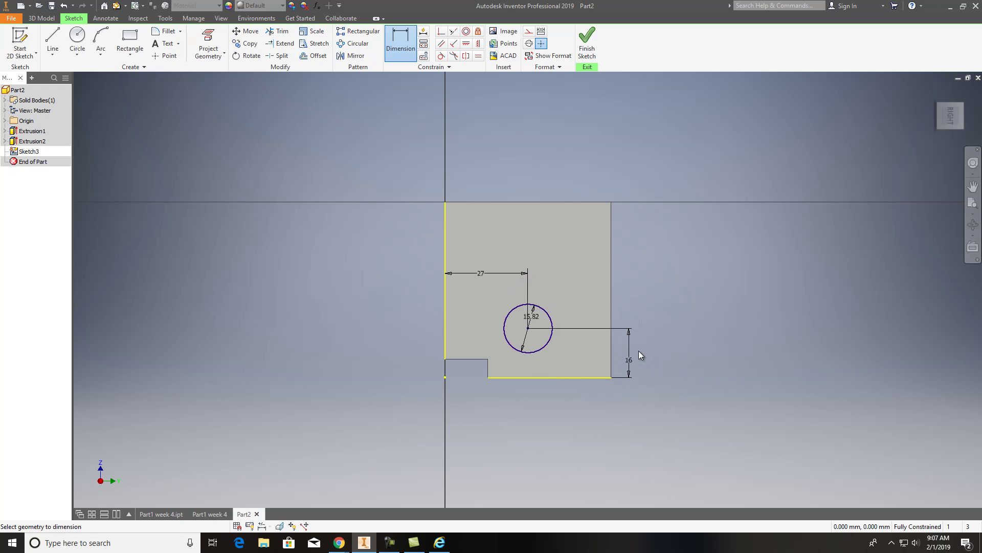
# Finish the sketch and cut the circle through the whole block.
pyautogui.click(587, 43)
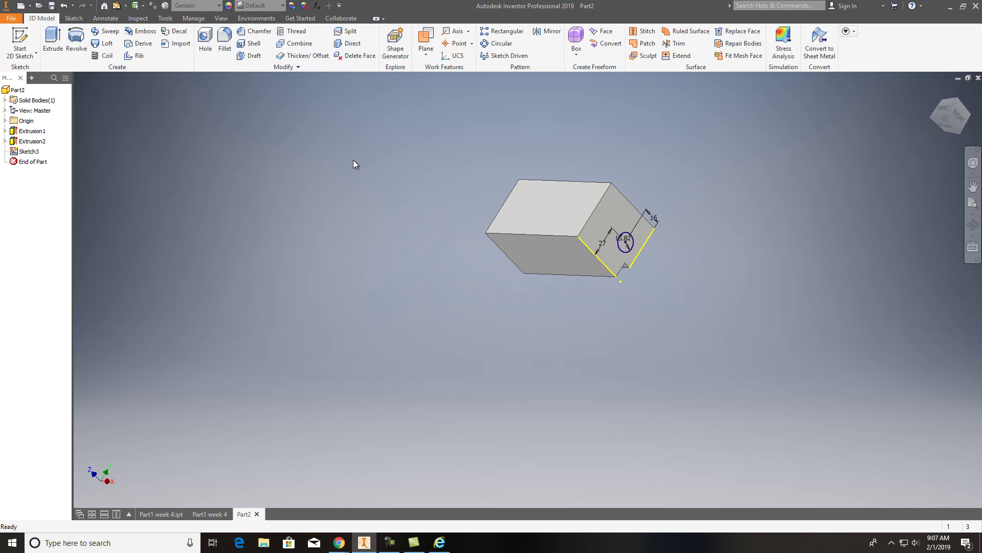
pyautogui.click(53, 44)
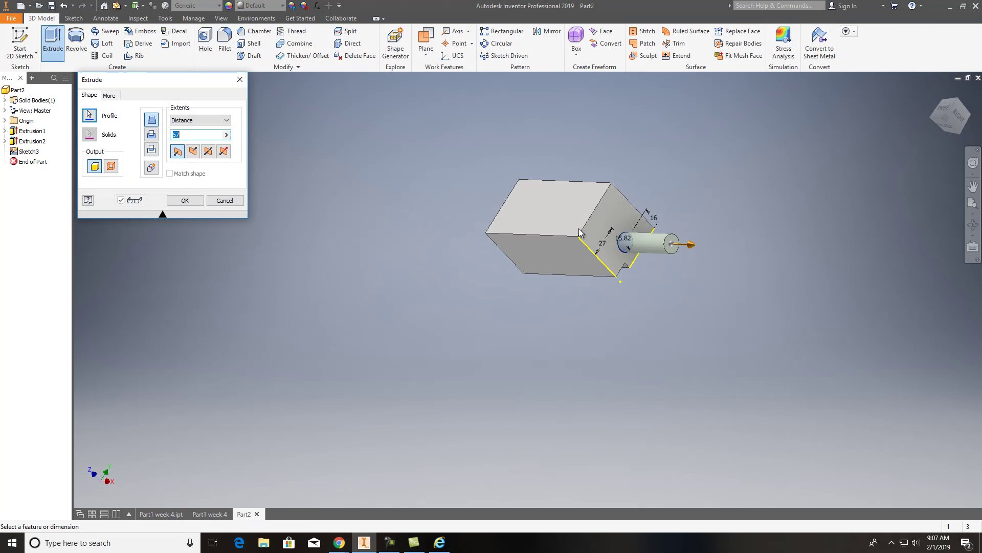
pyautogui.click(151, 134)
pyautogui.click(208, 120)
pyautogui.click(197, 162)
pyautogui.click(185, 201)
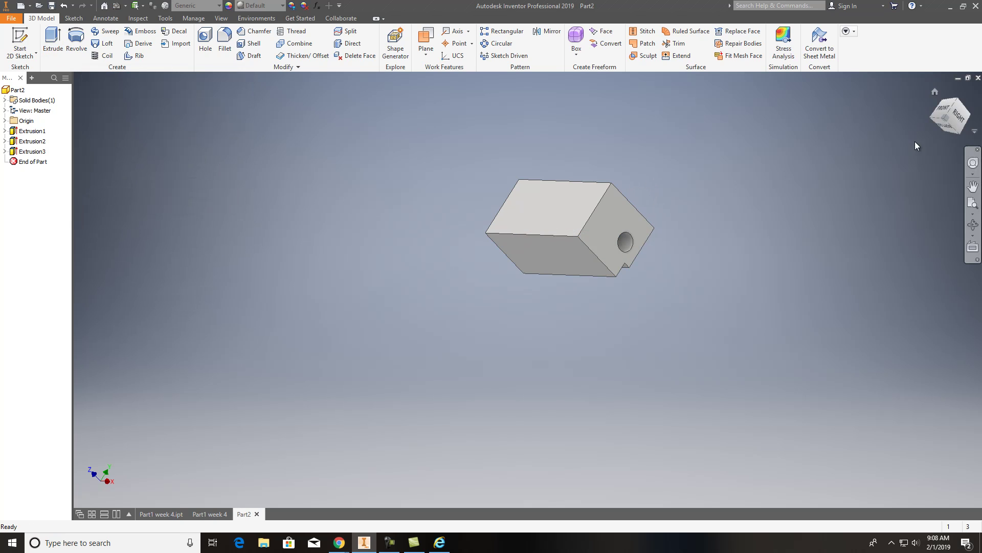
# Start a 2D sketch on the block's end face with the hole and notch.
pyautogui.click(956, 116)
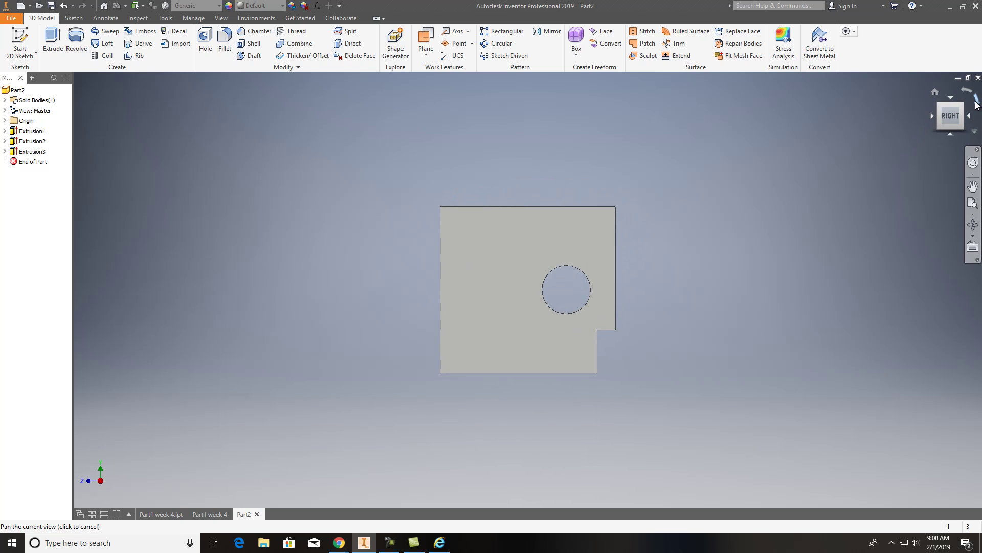
pyautogui.click(975, 101)
pyautogui.click(26, 56)
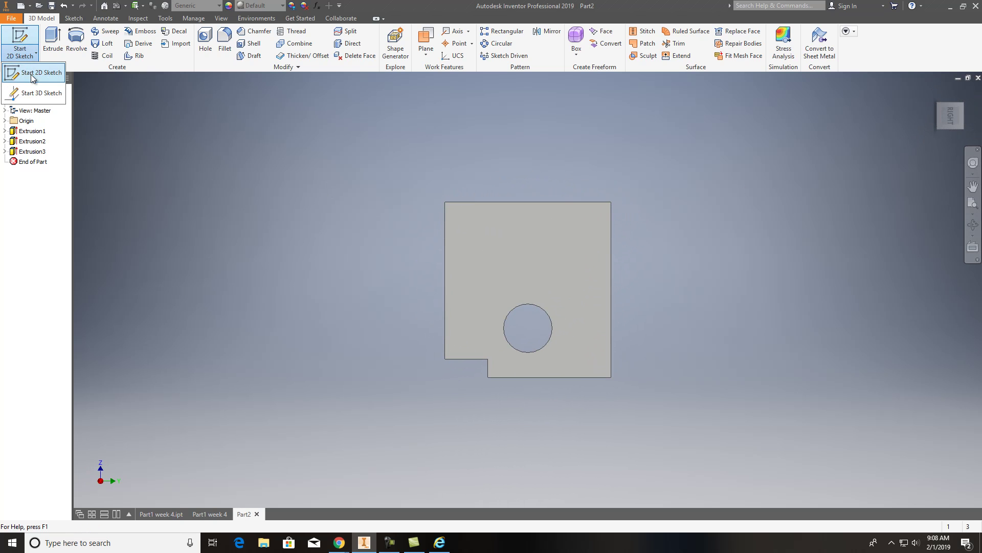
pyautogui.click(498, 262)
# Draw a slanted line about 58 mm long from the long edge above the notch to a point beyond the face's upper edge.
pyautogui.scroll(-3, 609, 342)
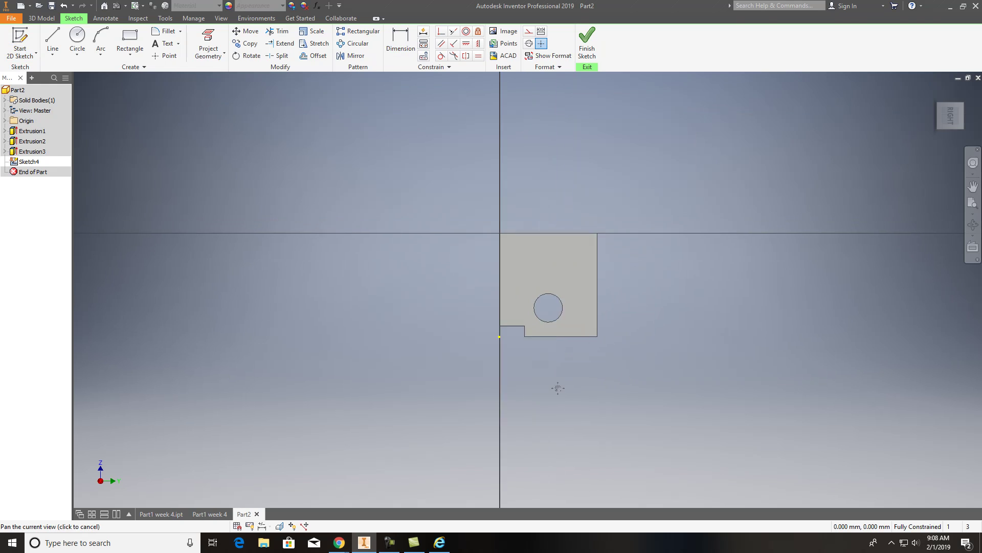
pyautogui.moveTo(556, 388); pyautogui.dragTo(440, 276, button='middle')
pyautogui.click(950, 123)
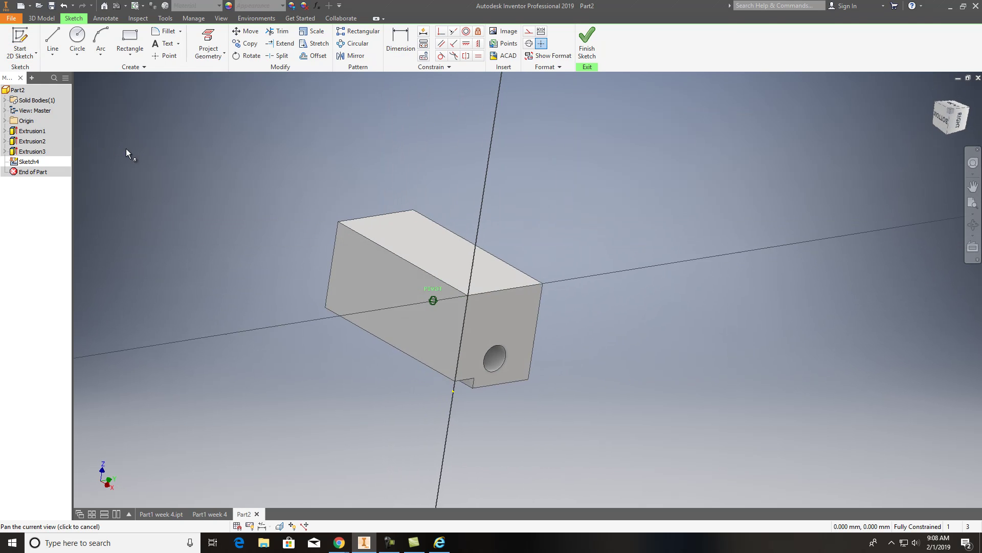
pyautogui.press('F5')
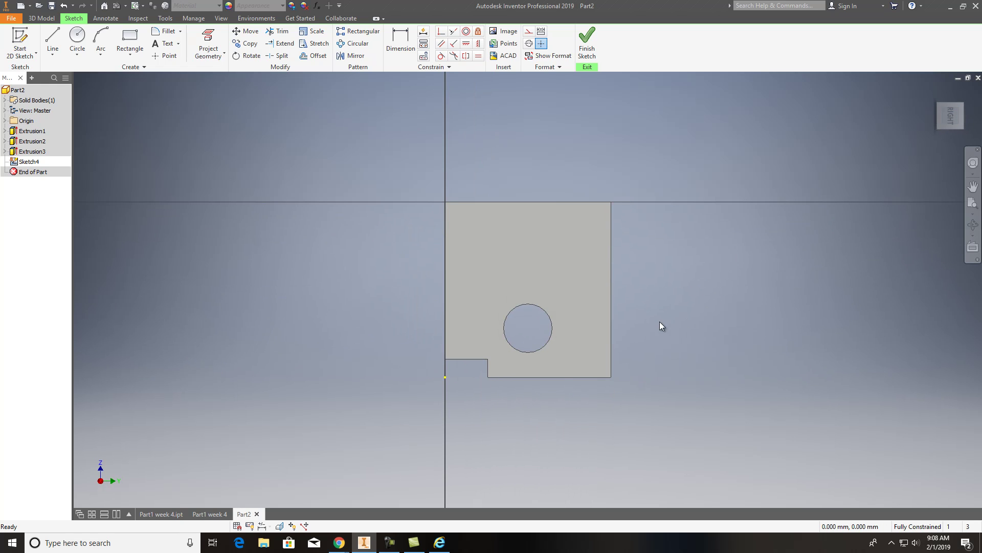
pyautogui.click(55, 37)
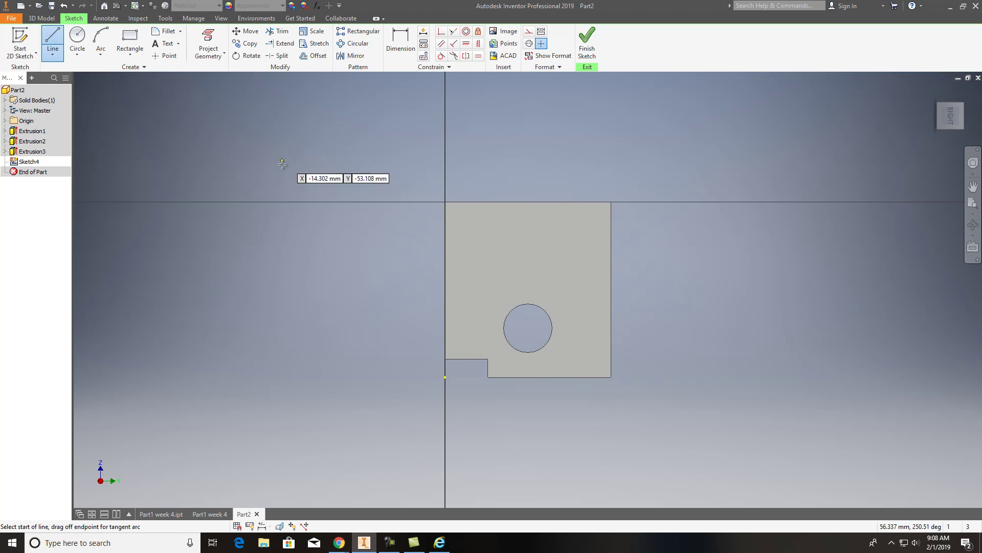
pyautogui.click(444, 334)
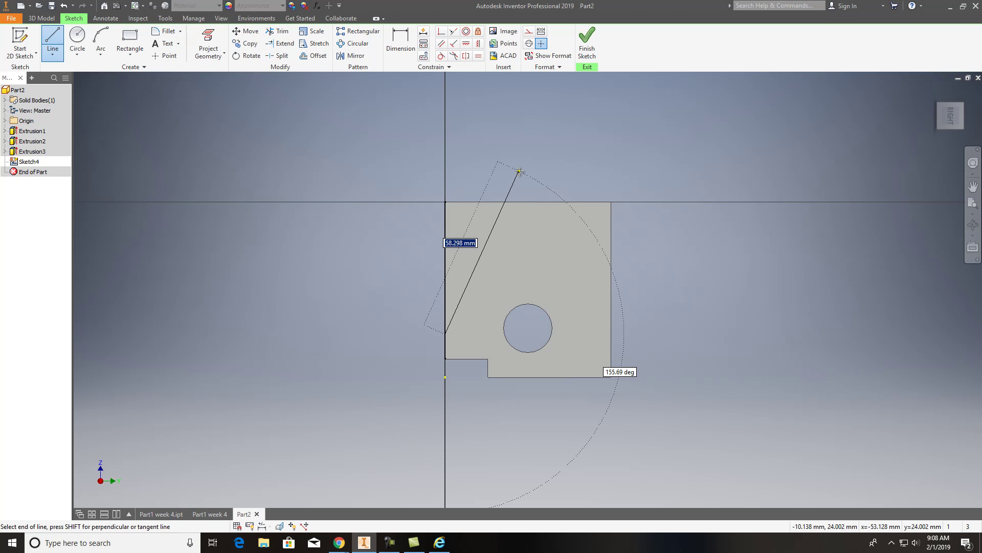
pyautogui.click(518, 171)
pyautogui.rightClick(542, 154)
pyautogui.click(566, 163)
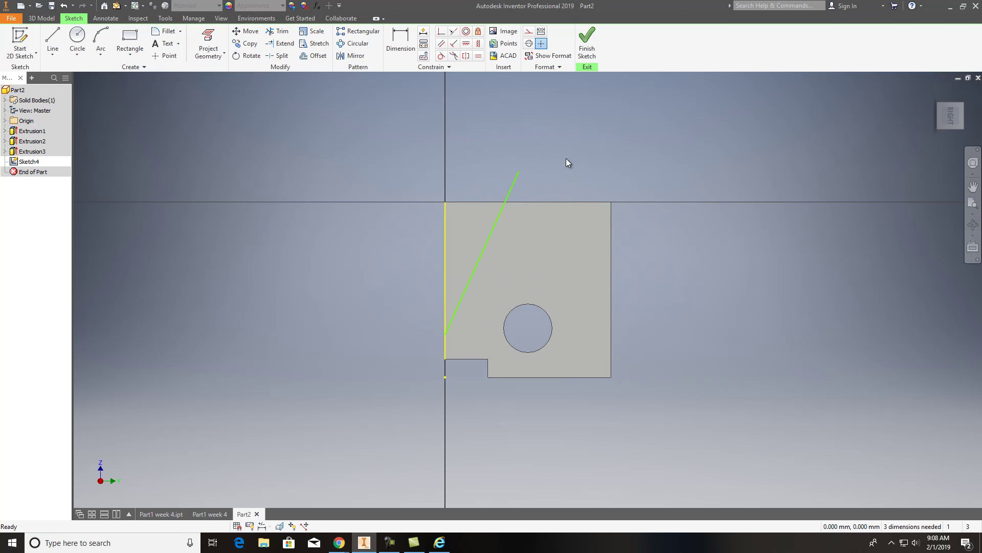
# Dimension the slanted line's lower end 10 mm above the notch's horizontal edge.
pyautogui.click(401, 41)
pyautogui.click(455, 359)
pyautogui.click(448, 341)
pyautogui.click(425, 344)
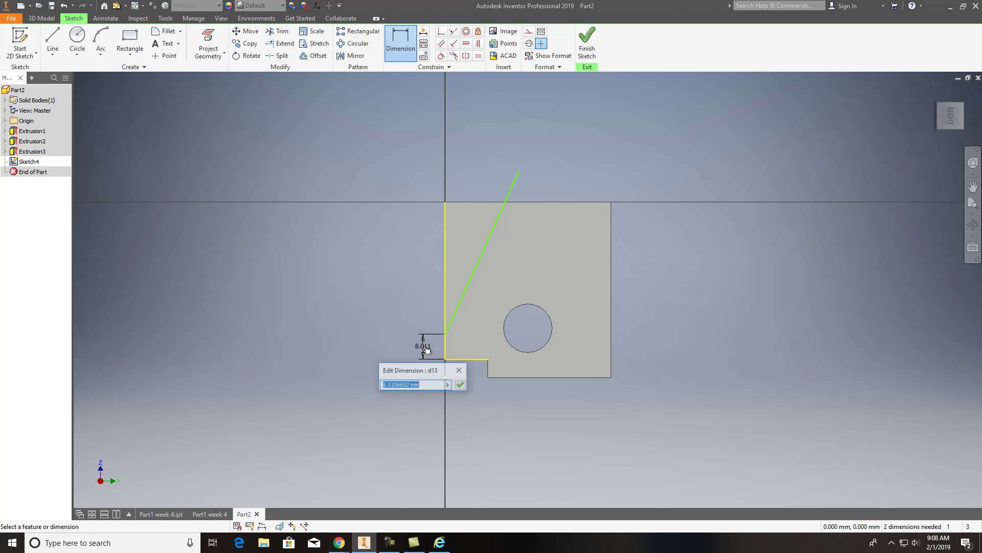
pyautogui.write('10')
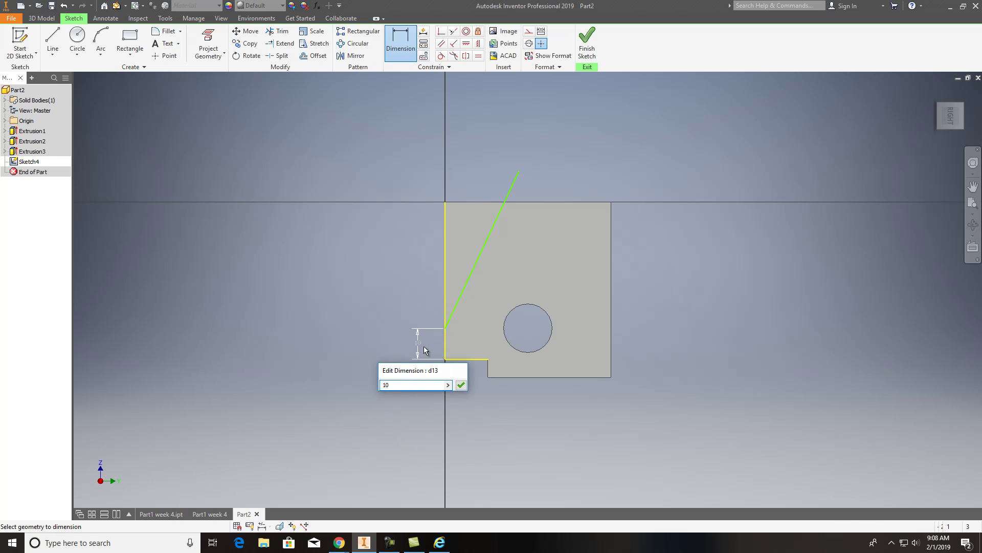
pyautogui.press('Return')
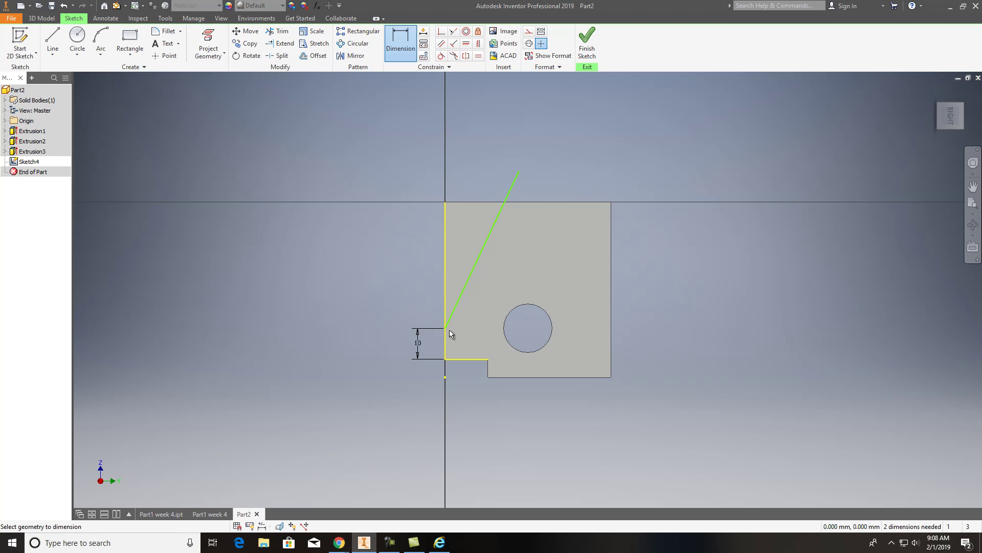
# Set the angle between the slanted line and the face's long edge to 30 degrees.
pyautogui.click(471, 271)
pyautogui.click(445, 260)
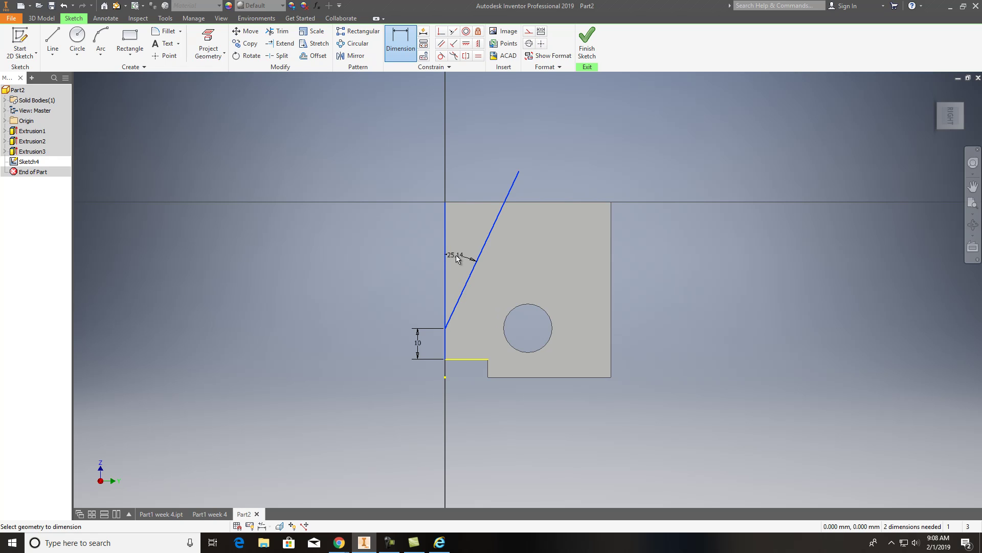
pyautogui.click(456, 255)
pyautogui.write('30')
pyautogui.press('Return')
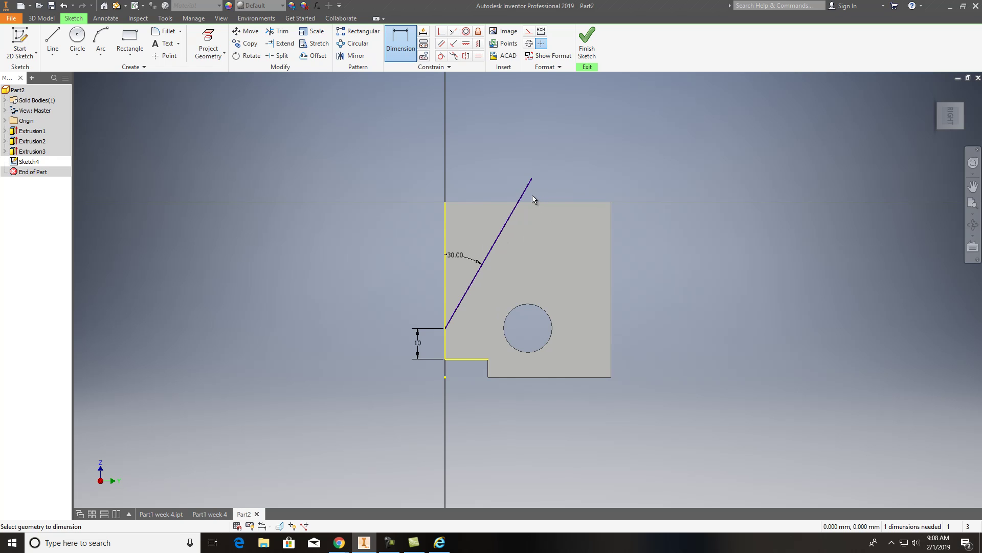
# Draw connected lines from the upper corner opposite the slanted line 27 mm along the edge, 6 mm down, and horizontally to the slanted line.
pyautogui.click(53, 41)
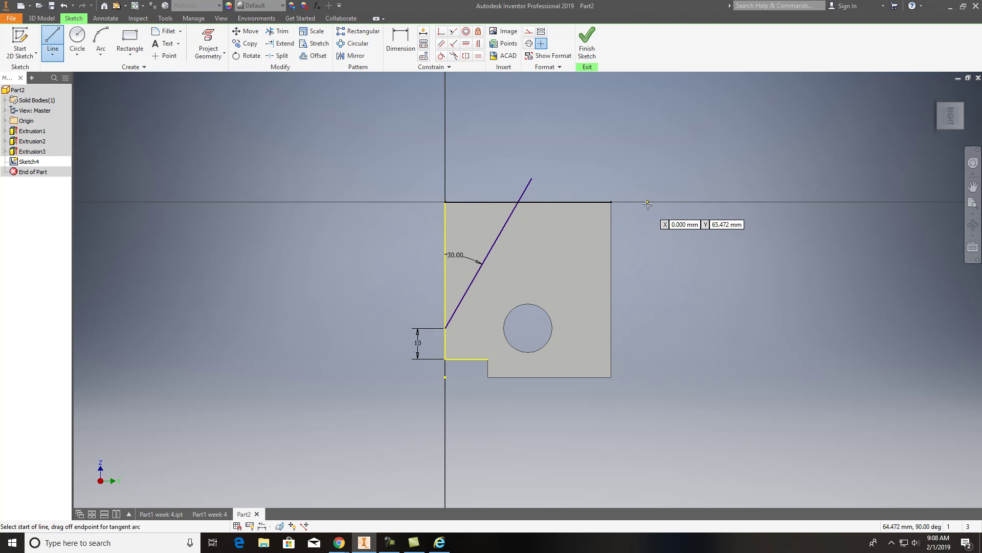
pyautogui.click(612, 202)
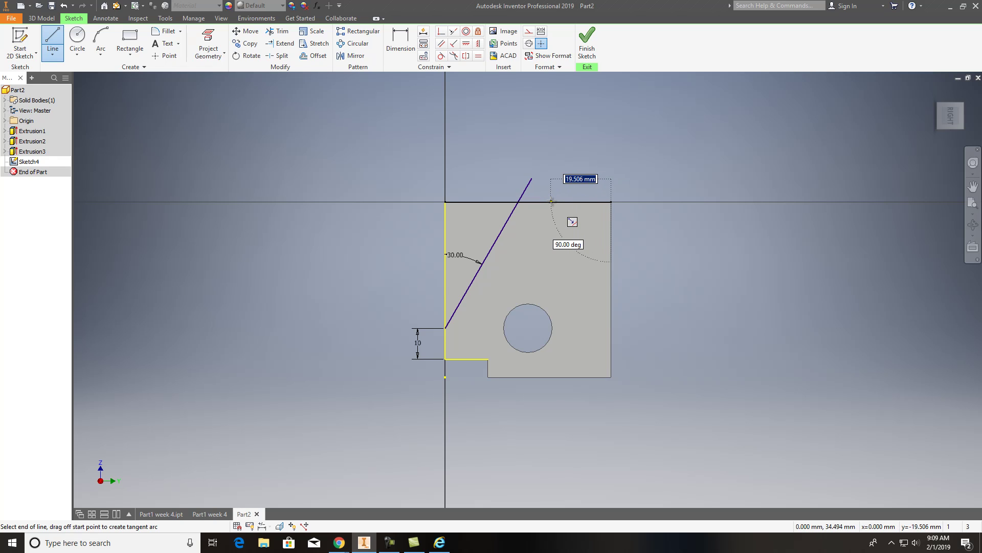
pyautogui.click(528, 201)
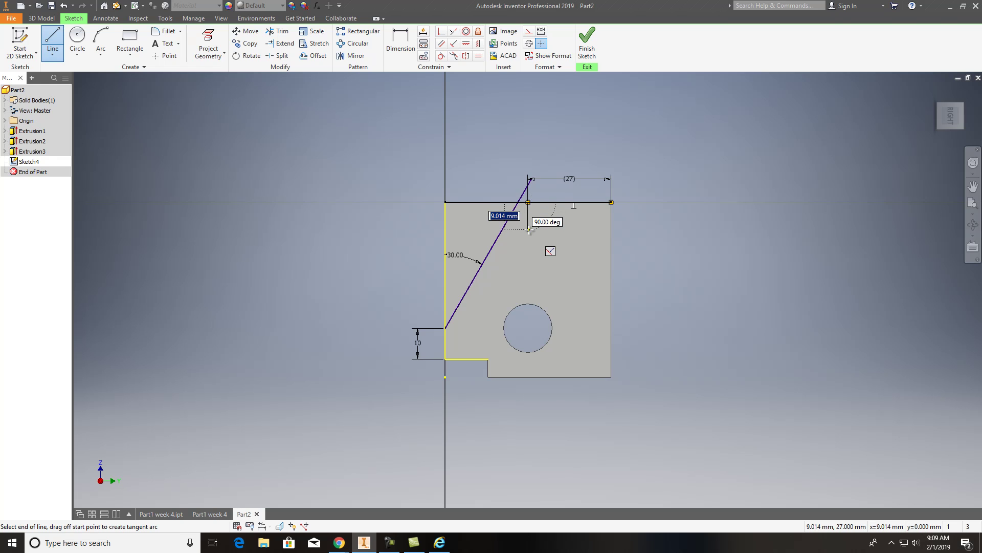
pyautogui.write('6')
pyautogui.press('Return')
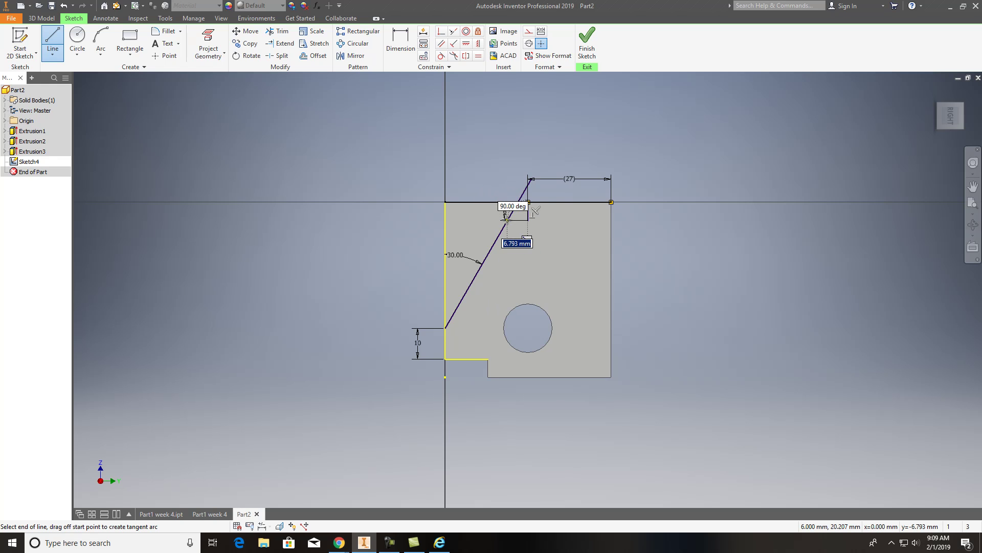
pyautogui.click(506, 220)
pyautogui.rightClick(561, 226)
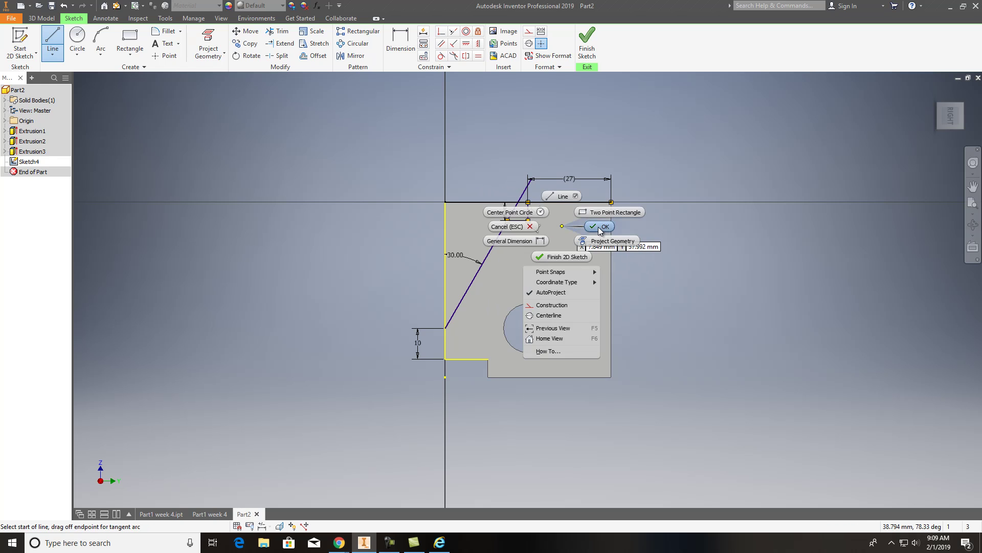
pyautogui.click(538, 216)
# Trim the part of the slanted line that extends above the short horizontal step line.
pyautogui.click(282, 32)
pyautogui.click(525, 190)
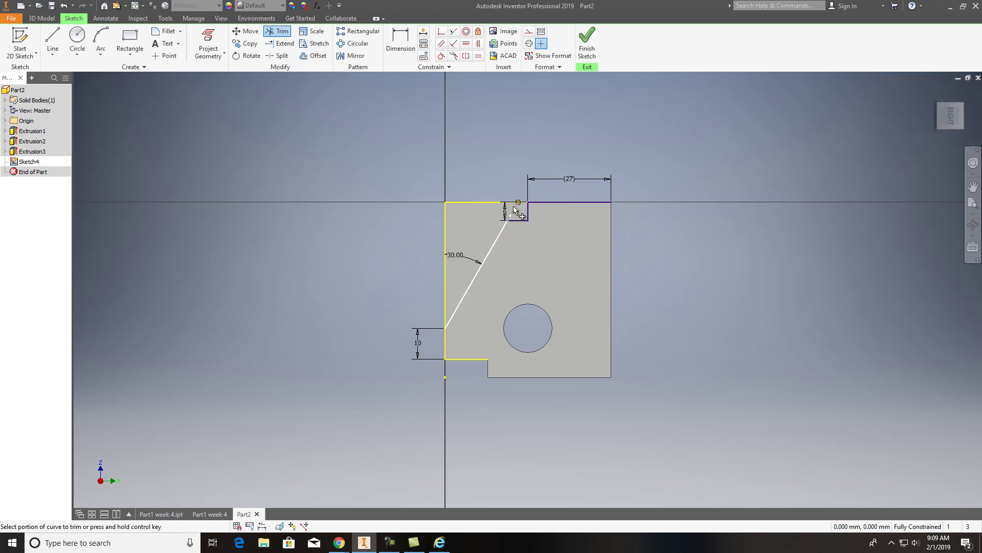
pyautogui.click(512, 213)
# Delete the 27 mm horizontal line along the face's upper edge.
pyautogui.click(564, 201)
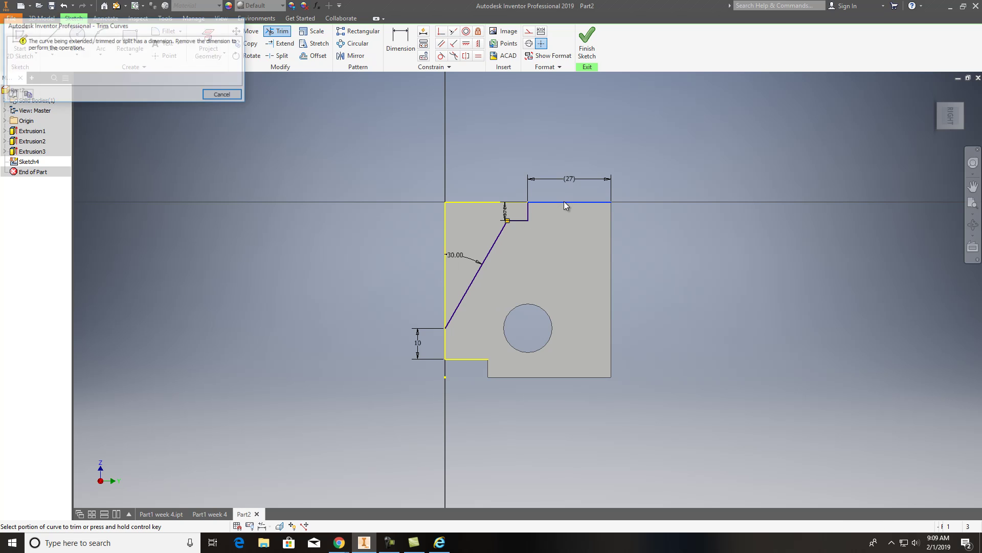
pyautogui.click(224, 96)
pyautogui.press('Escape')
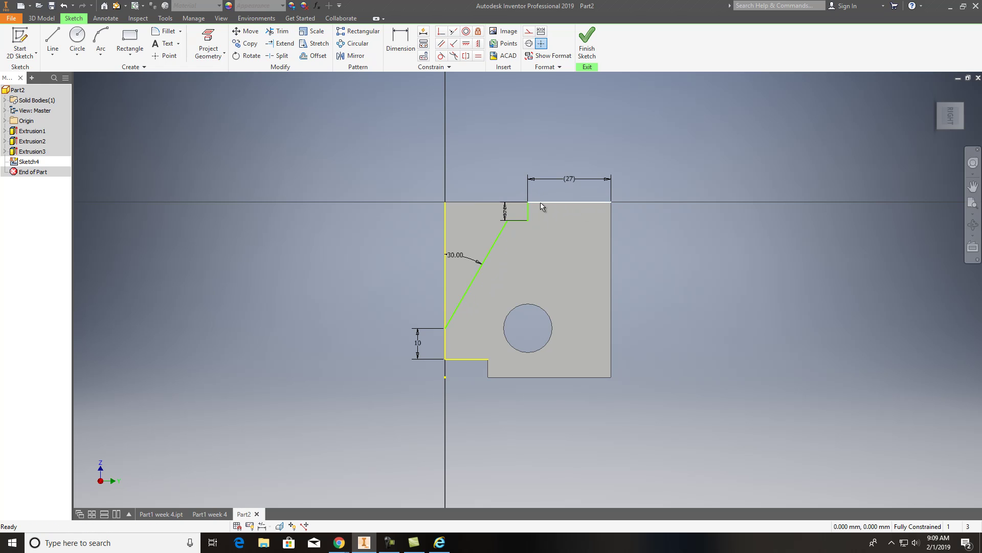
pyautogui.press('Delete')
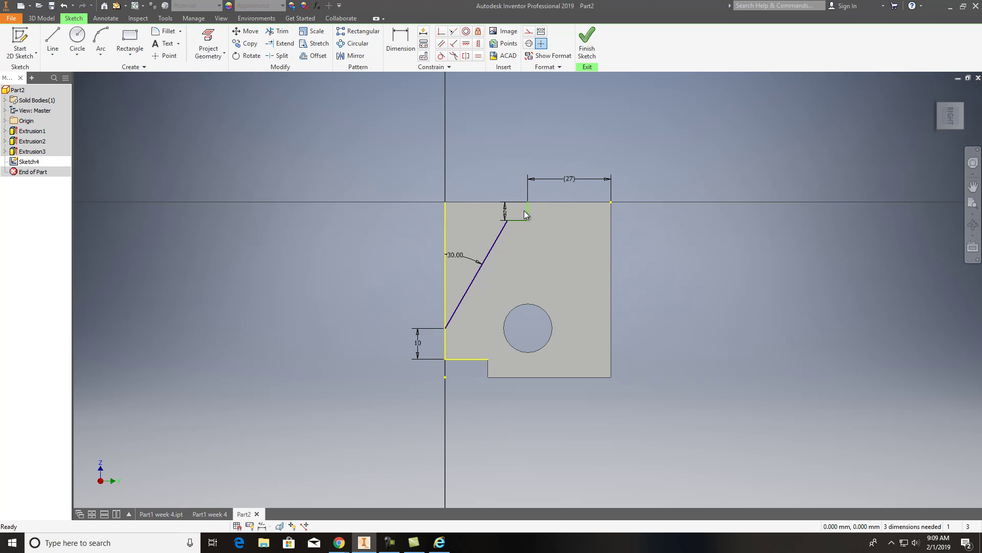
# Close the profile with two lines from the slanted line's lower end, around a point outside the block, to the top of the 6 mm line.
pyautogui.click(52, 40)
pyautogui.click(446, 328)
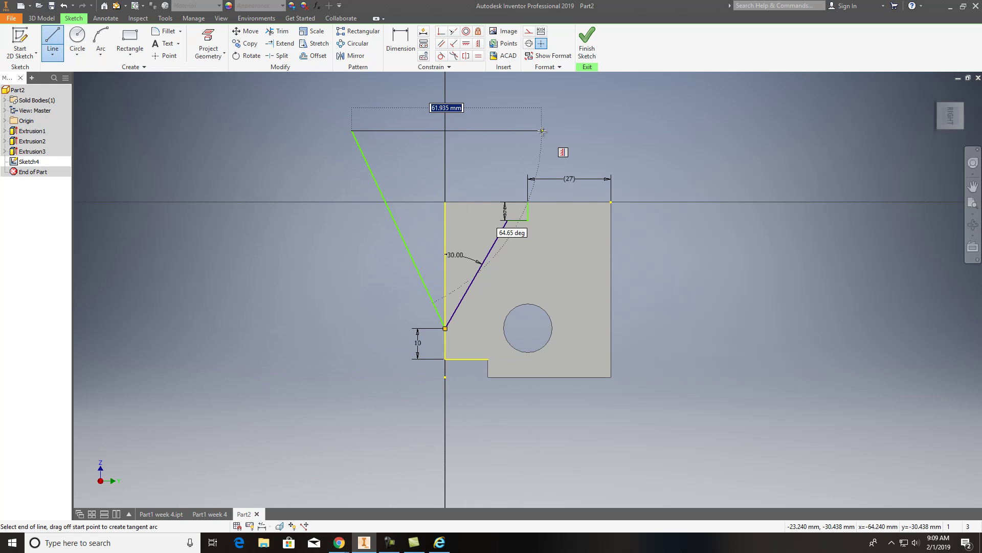
pyautogui.click(527, 201)
pyautogui.press('Escape')
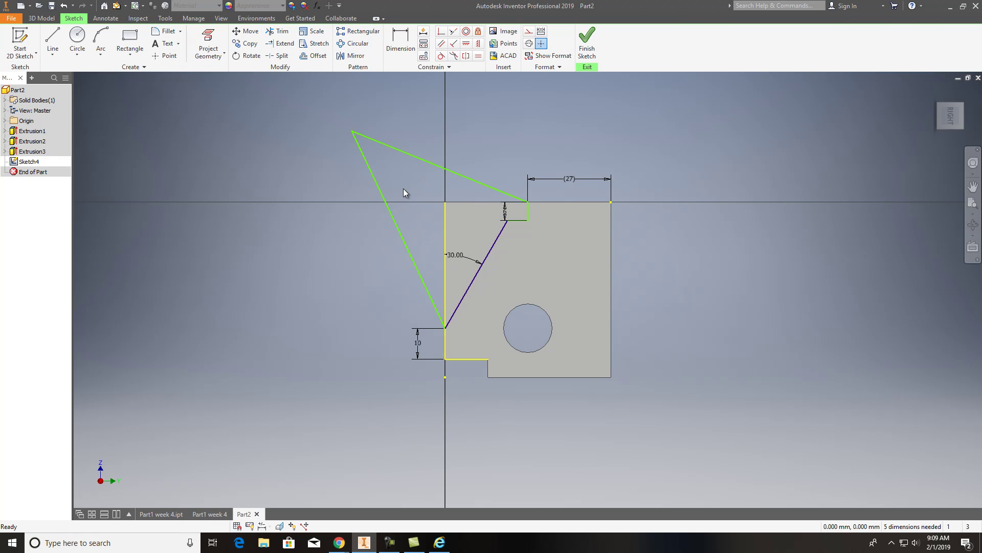
# Finish the sketch and cut-extrude the closed angled profile through all of the block.
pyautogui.click(587, 49)
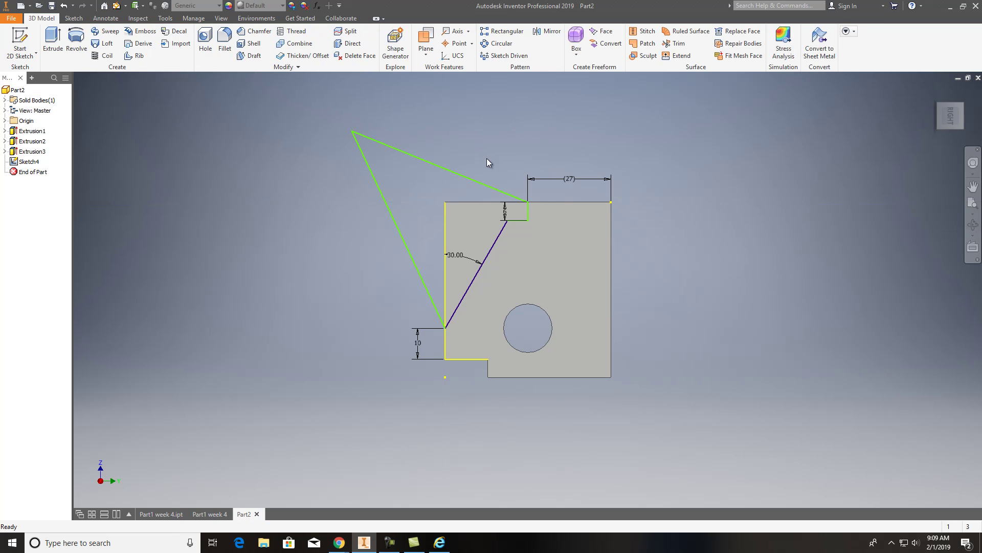
pyautogui.click(941, 111)
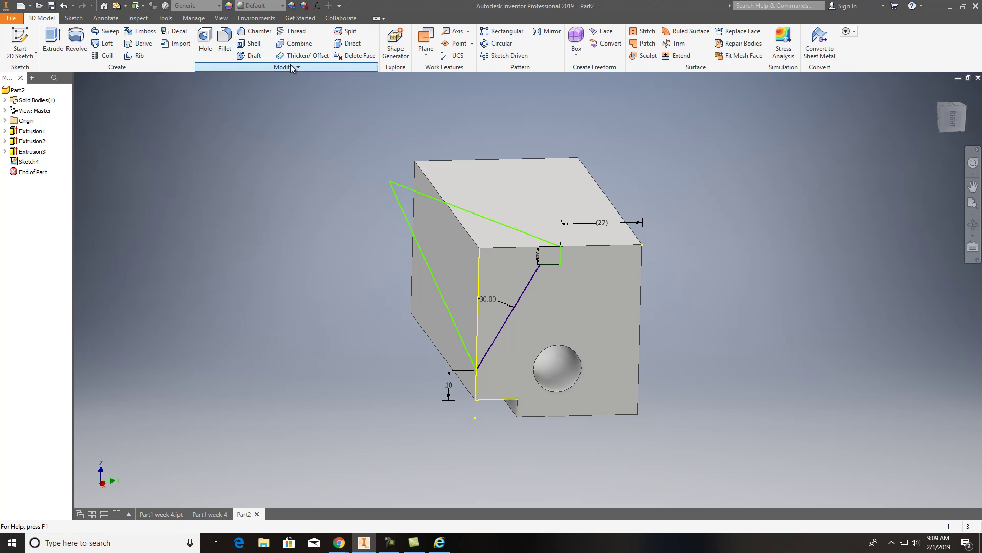
pyautogui.click(57, 41)
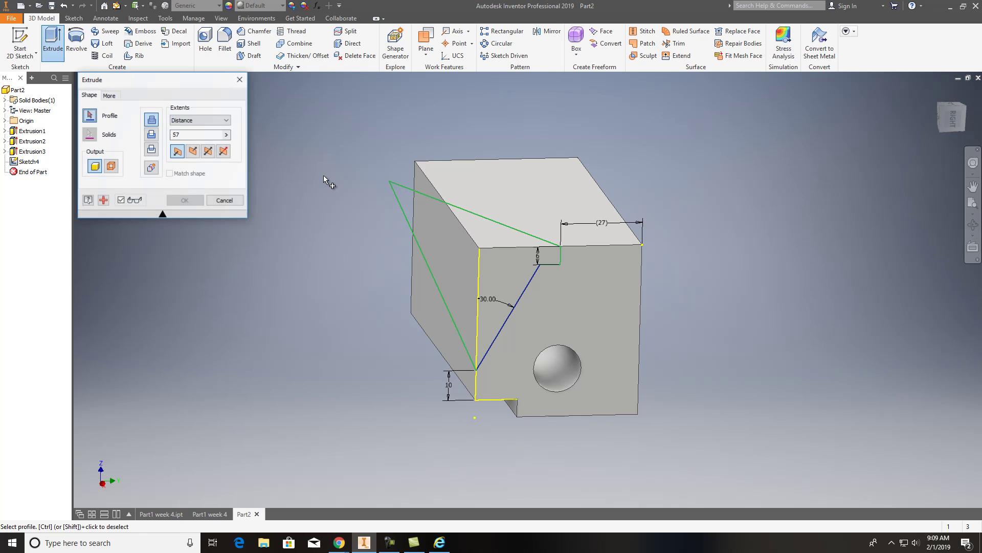
pyautogui.click(414, 212)
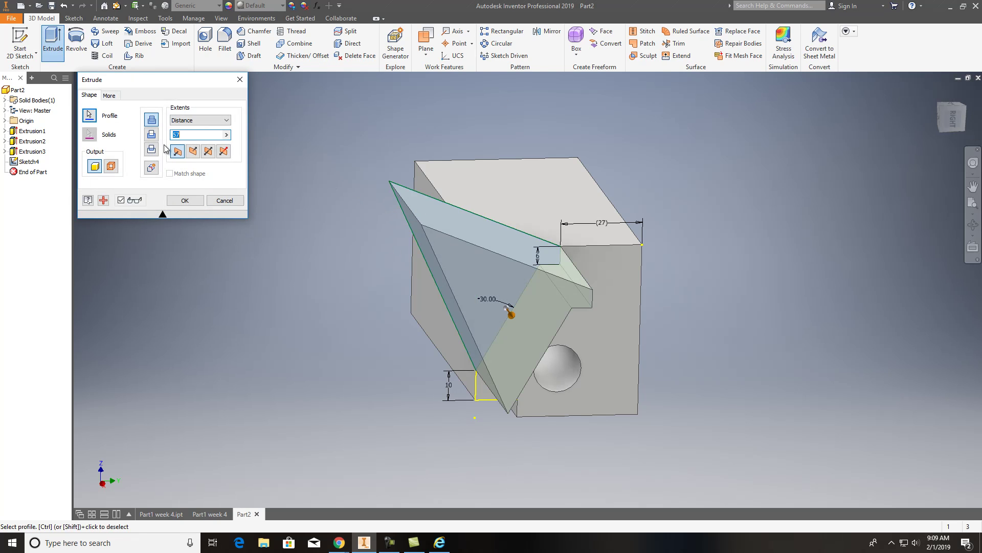
pyautogui.click(152, 135)
pyautogui.click(204, 120)
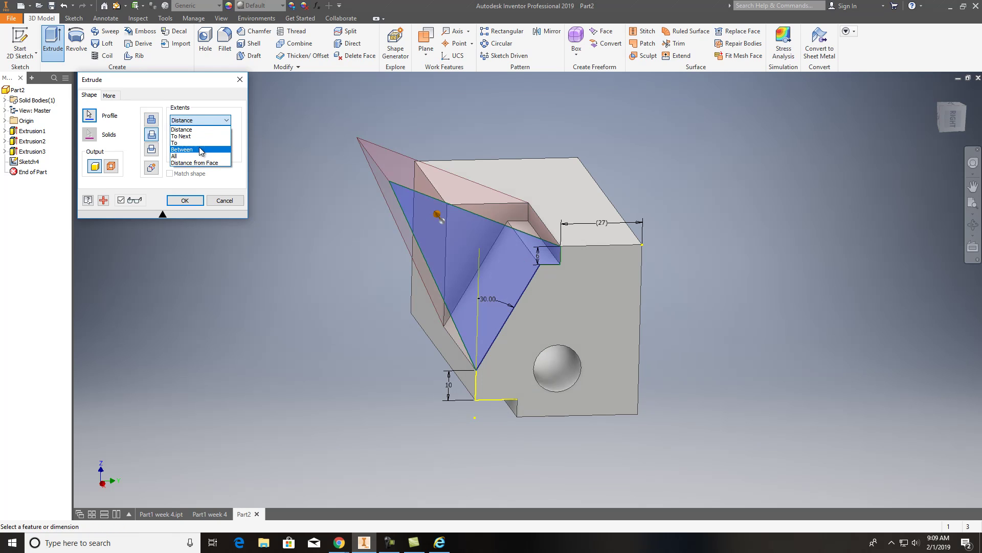
pyautogui.click(200, 157)
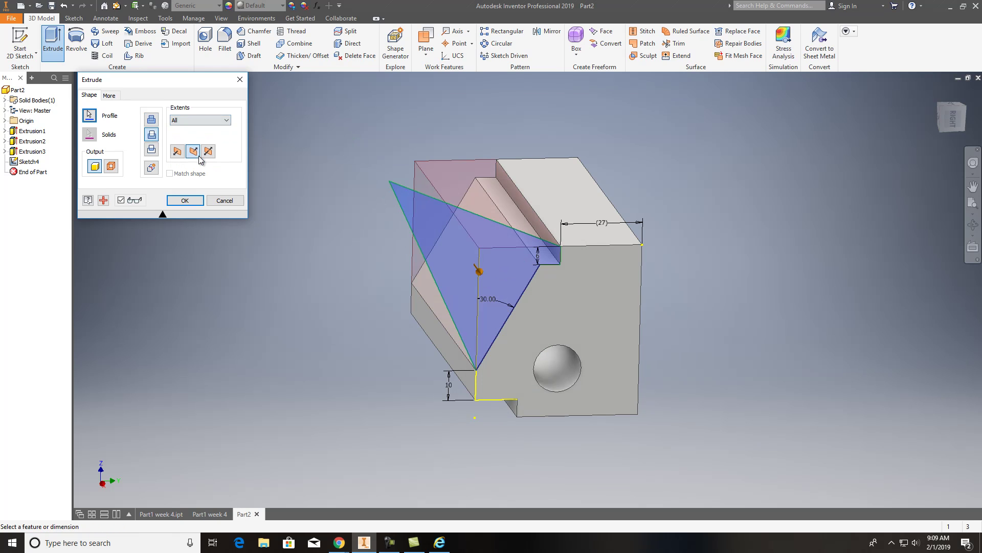
pyautogui.click(188, 200)
# On the large flat face opposite the slanted cut, sketch a rectangle overlapping the upper far corner, its lower edge about 43 mm below the block's upper edge.
pyautogui.moveTo(956, 121); pyautogui.dragTo(186, 158)
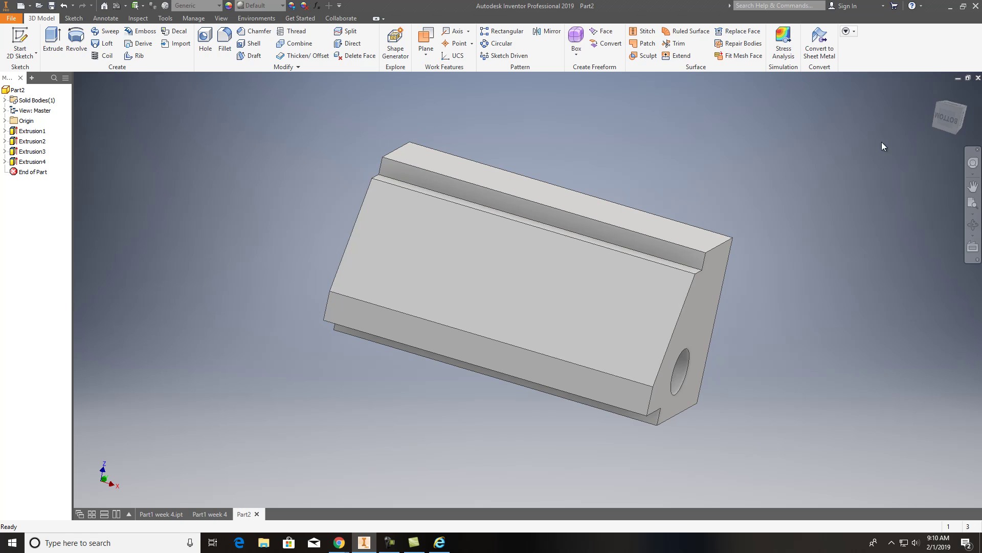
pyautogui.click(962, 126)
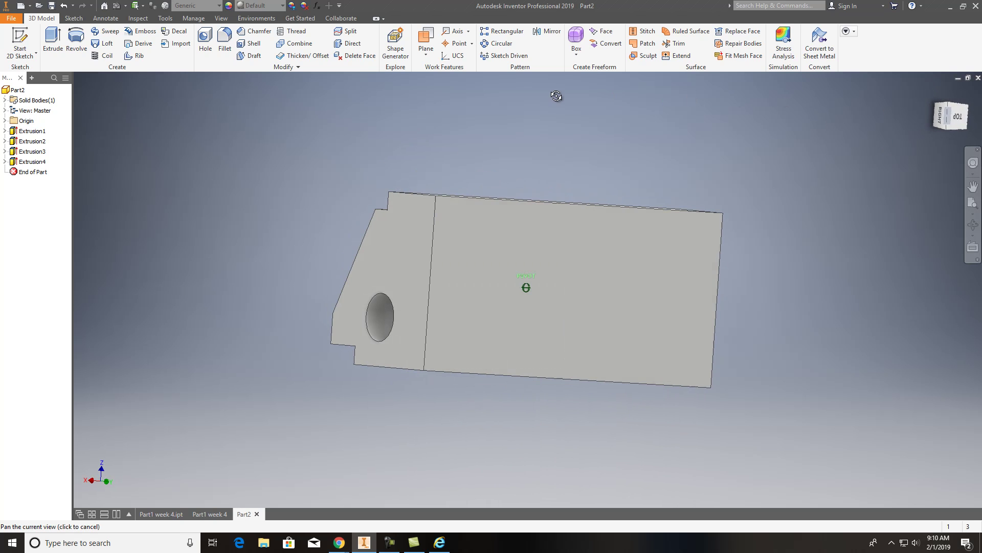
pyautogui.click(10, 35)
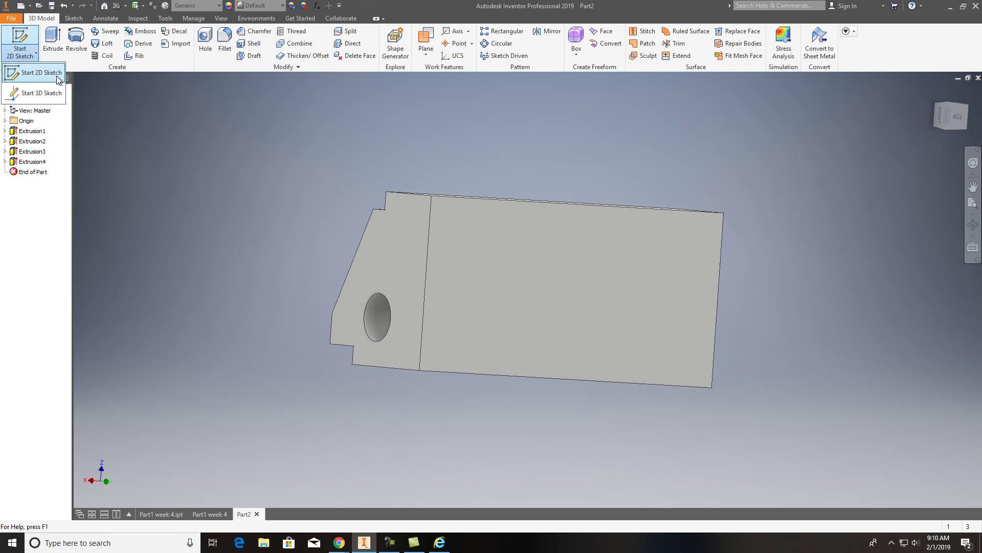
pyautogui.click(671, 327)
pyautogui.click(129, 41)
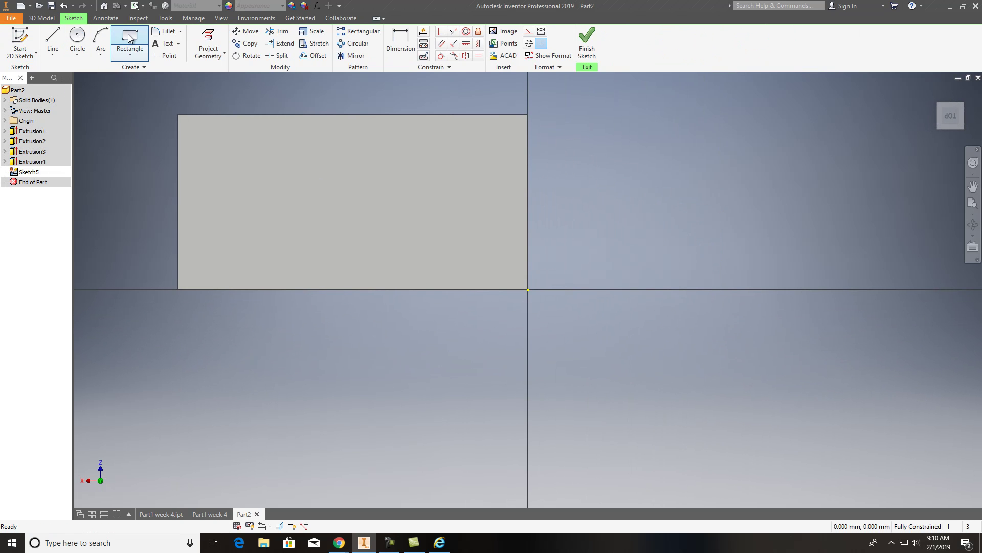
pyautogui.click(491, 93)
pyautogui.click(566, 248)
pyautogui.press('Escape')
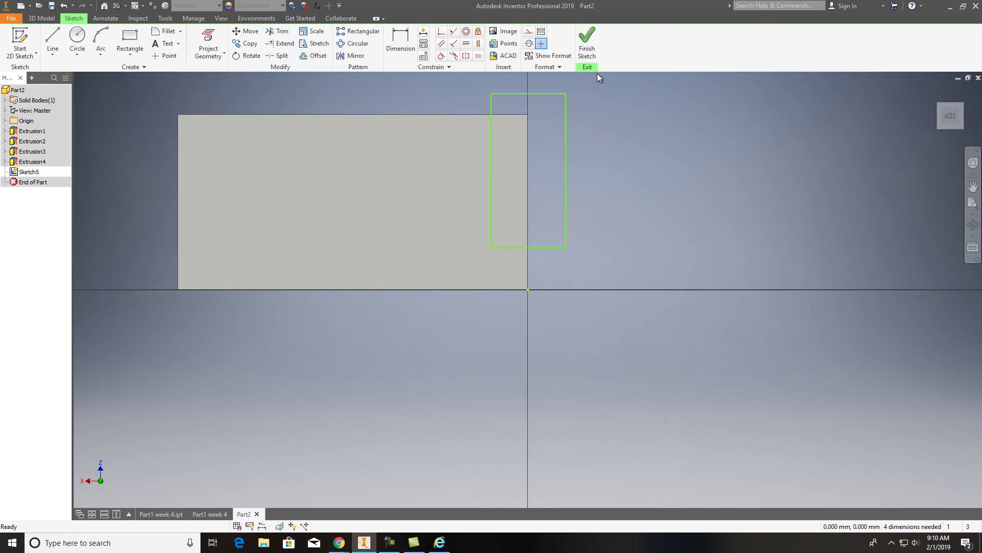
# Dimension the rectangle's lower edge 25 mm from the block's upper edge.
pyautogui.click(409, 48)
pyautogui.click(484, 115)
pyautogui.click(558, 248)
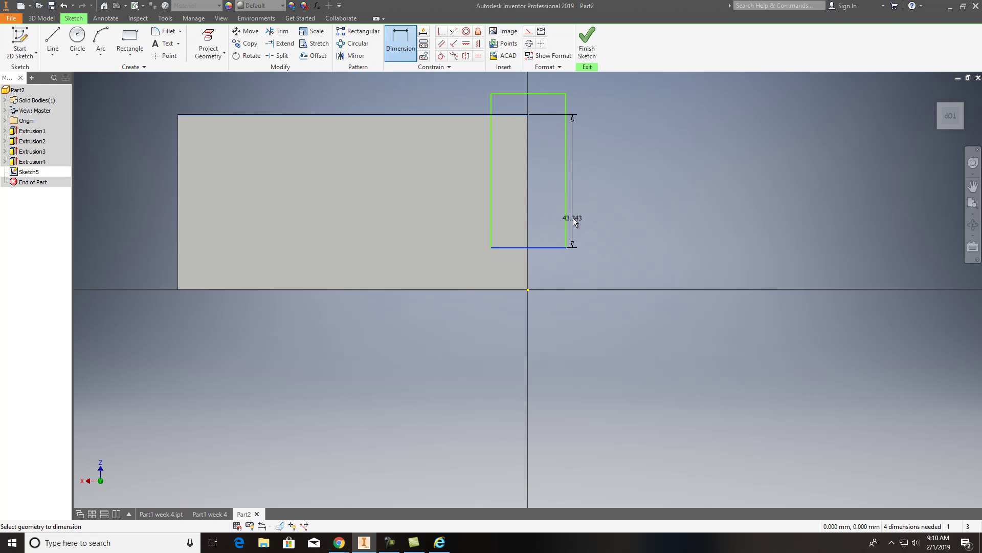
pyautogui.click(614, 187)
pyautogui.write('25')
pyautogui.press('Return')
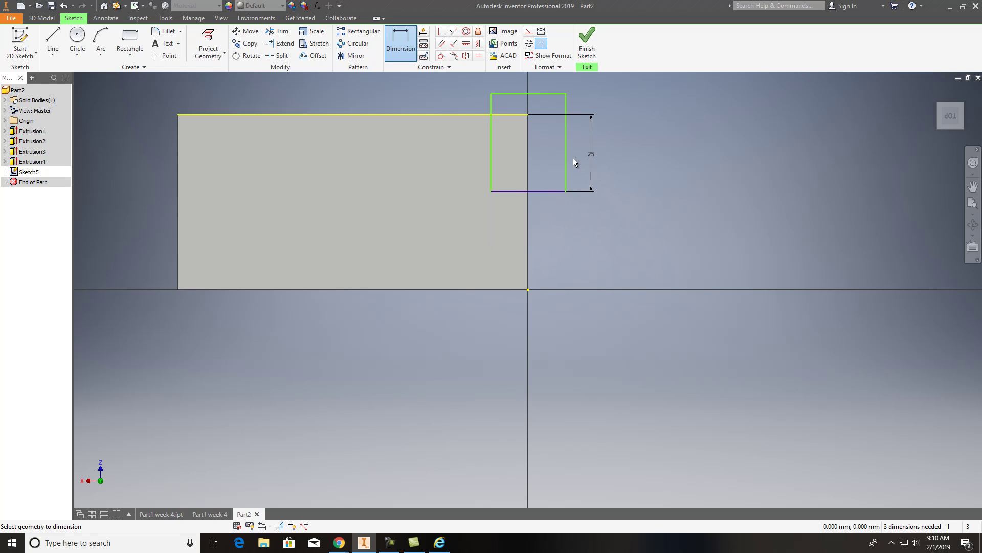
# Dimension the rectangle's inner vertical side 6 mm from the block's end edge.
pyautogui.click(525, 149)
pyautogui.click(492, 151)
pyautogui.click(508, 145)
pyautogui.write('6')
pyautogui.press('Return')
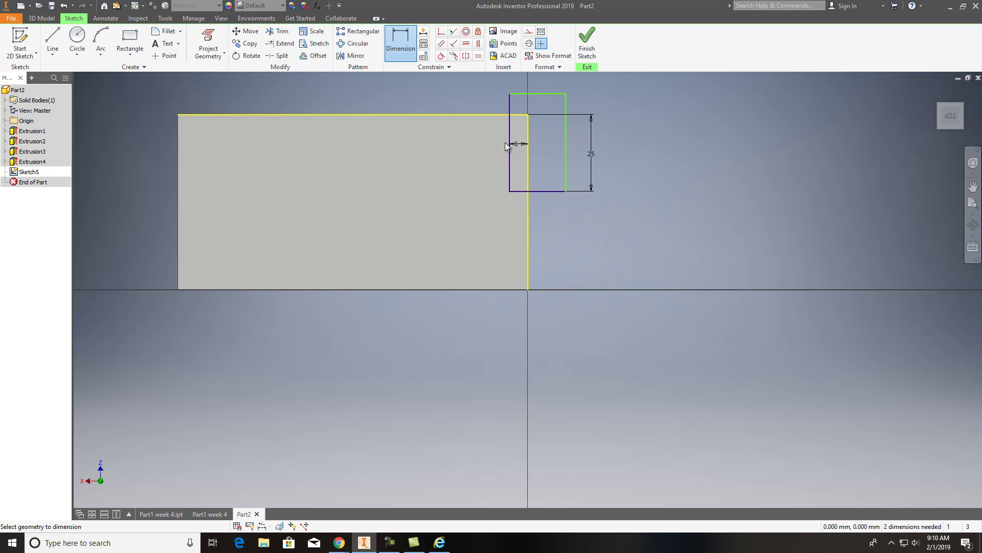
# Finish the sketch and cut-extrude the corner rectangle through all of the block.
pyautogui.click(587, 50)
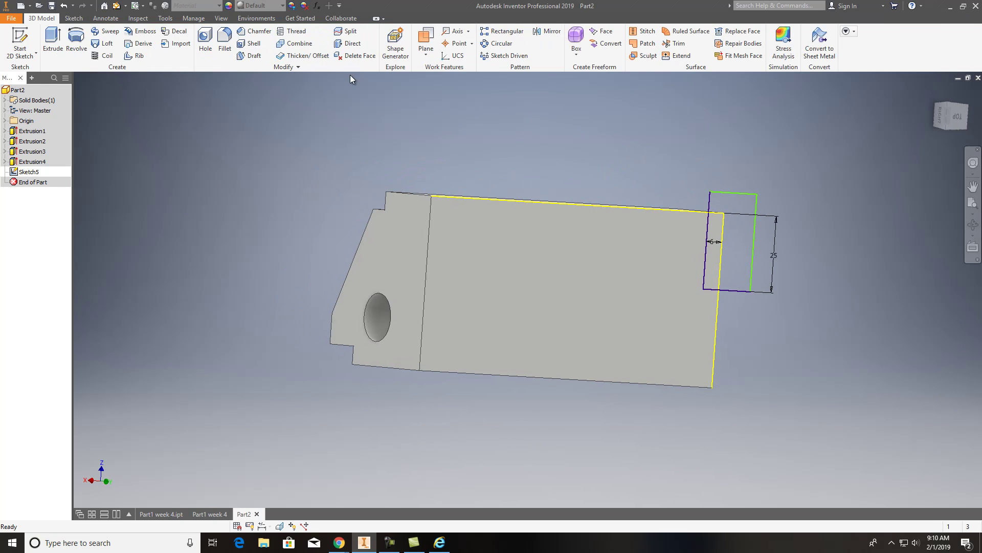
pyautogui.click(54, 43)
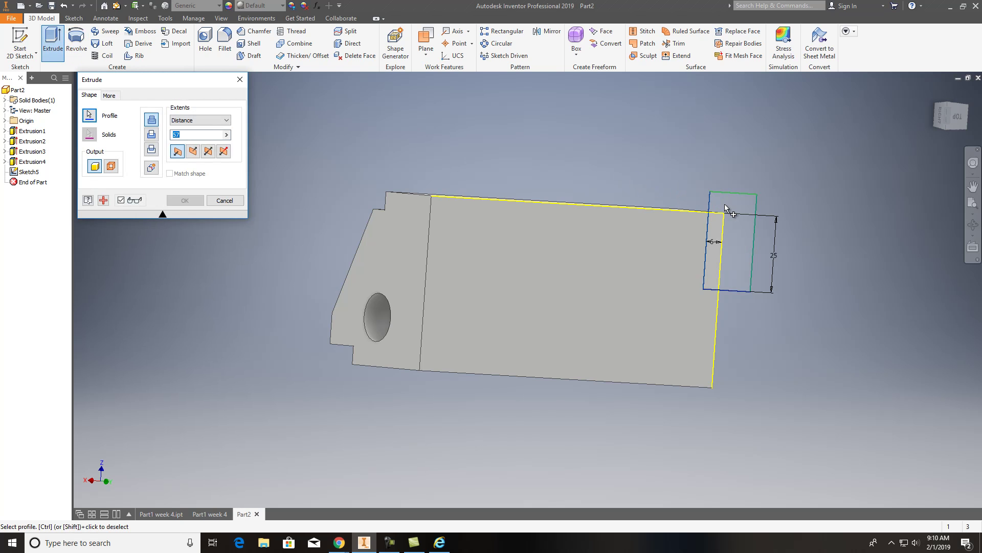
pyautogui.click(152, 134)
pyautogui.click(205, 120)
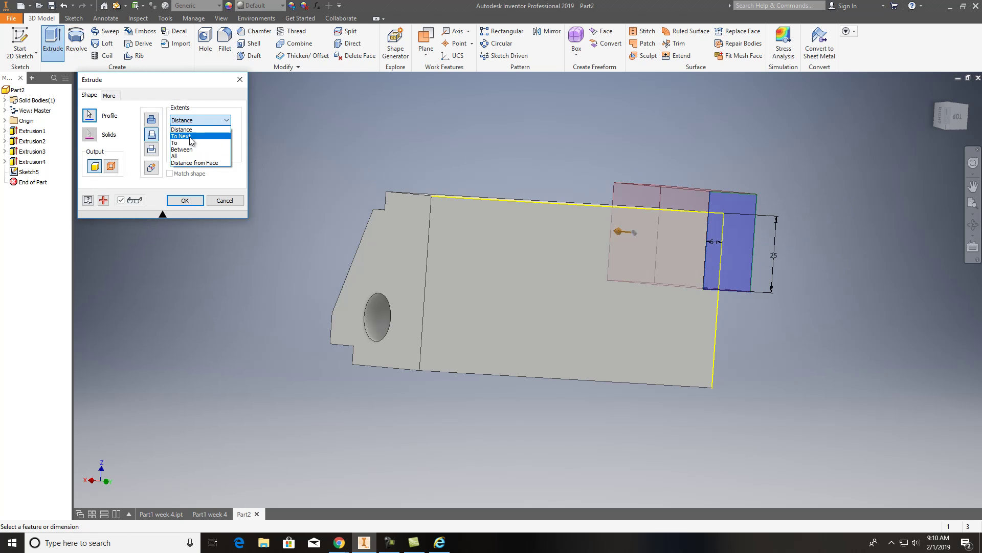
pyautogui.click(190, 157)
pyautogui.click(185, 199)
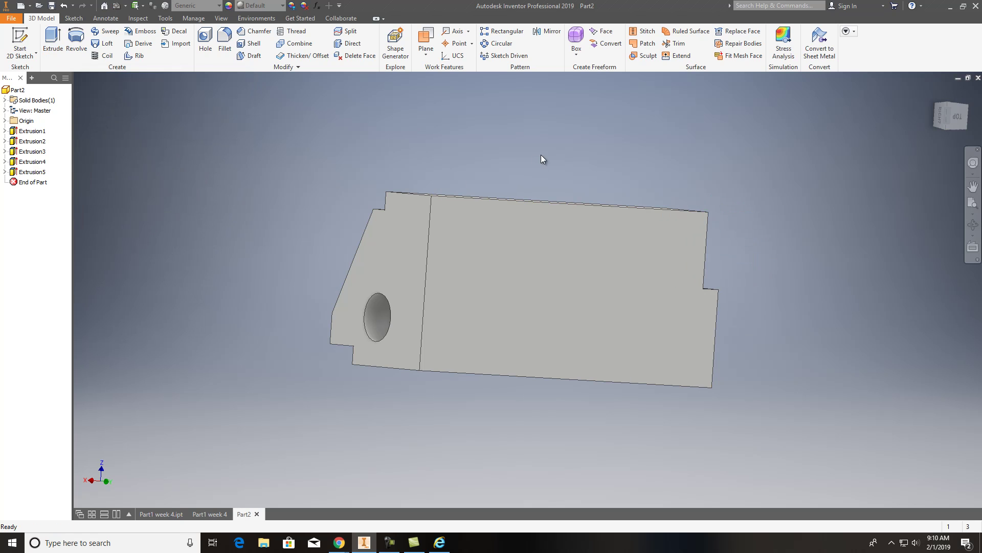
# Start a 2D sketch on the narrow vertical face directly below the slanted face.
pyautogui.moveTo(958, 119); pyautogui.dragTo(344, 185)
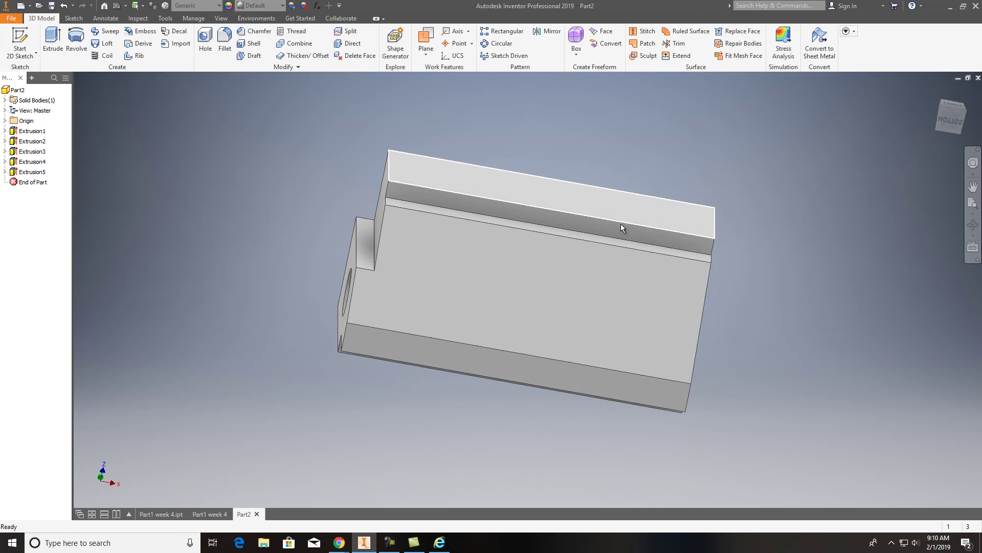
pyautogui.click(950, 122)
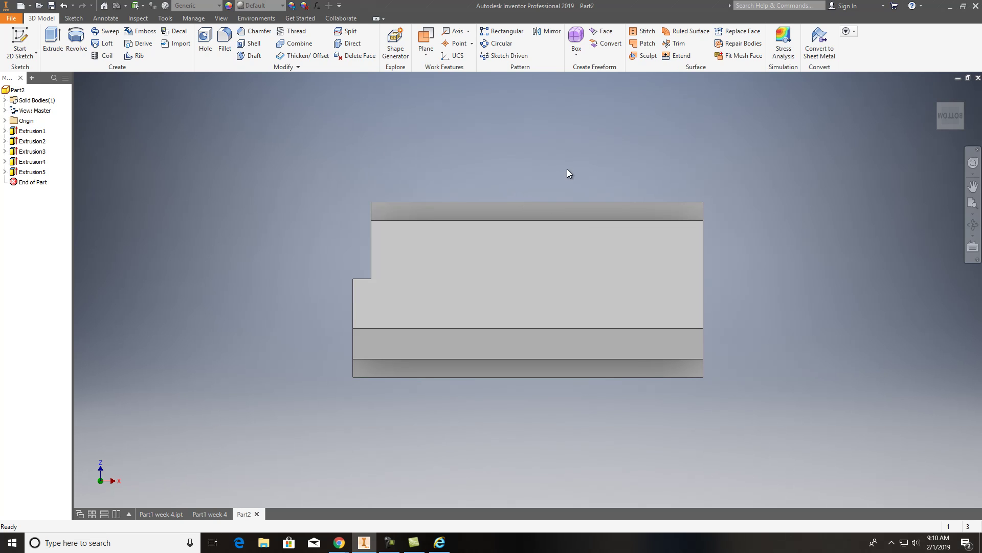
pyautogui.moveTo(947, 116); pyautogui.dragTo(808, 158)
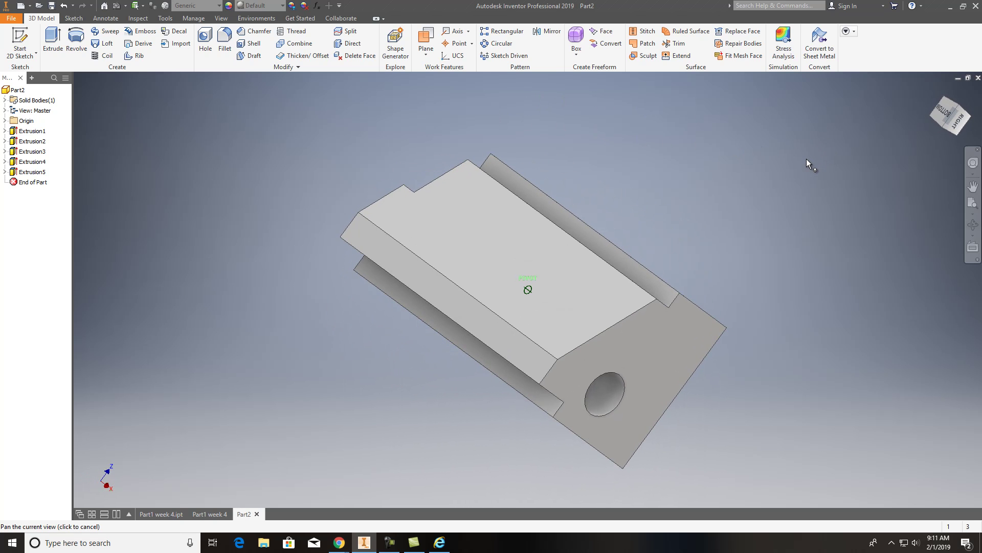
pyautogui.click(944, 113)
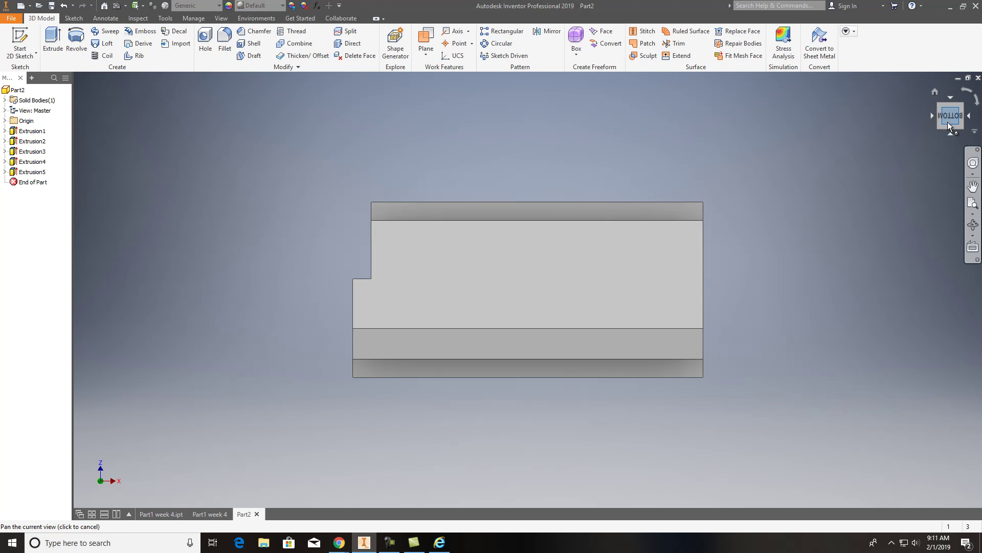
pyautogui.click(592, 344)
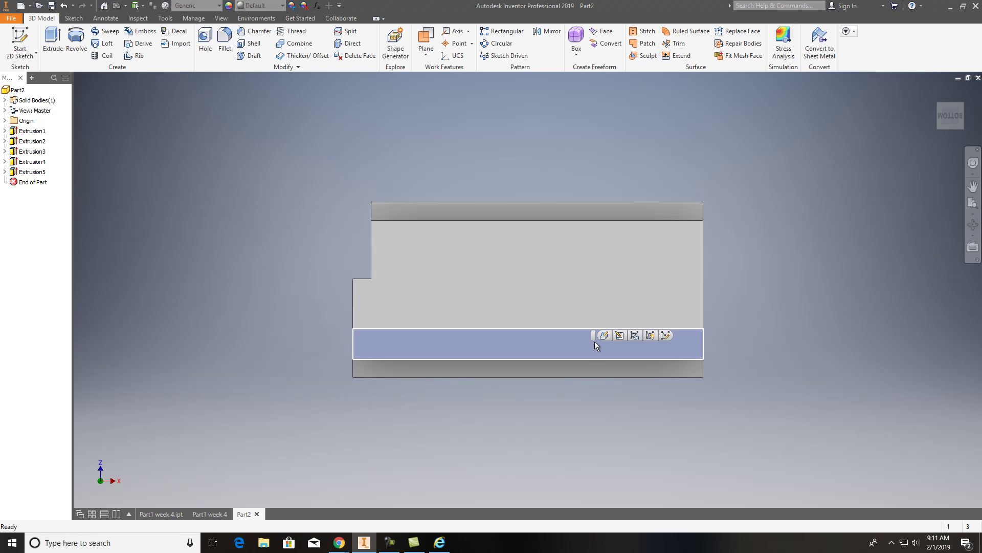
pyautogui.click(35, 54)
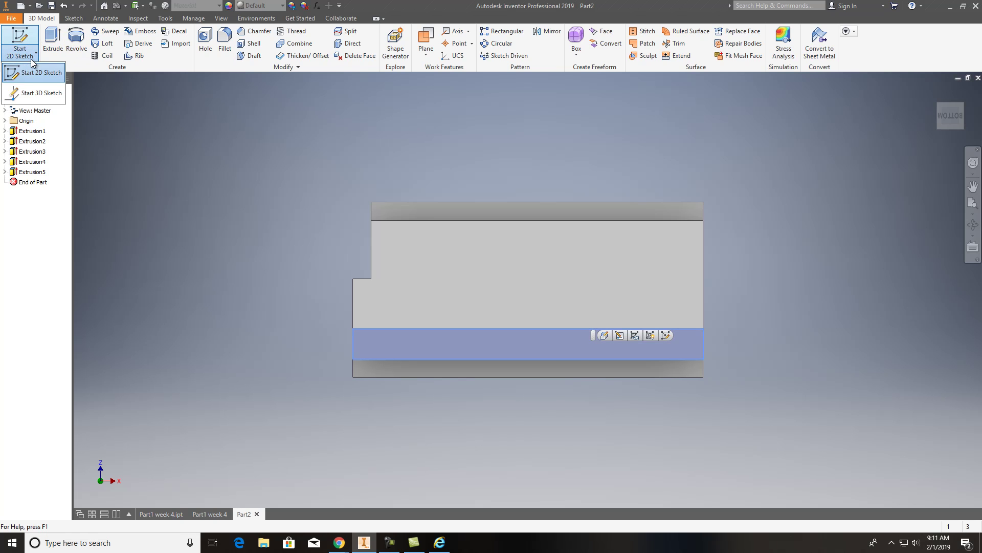
pyautogui.click(39, 73)
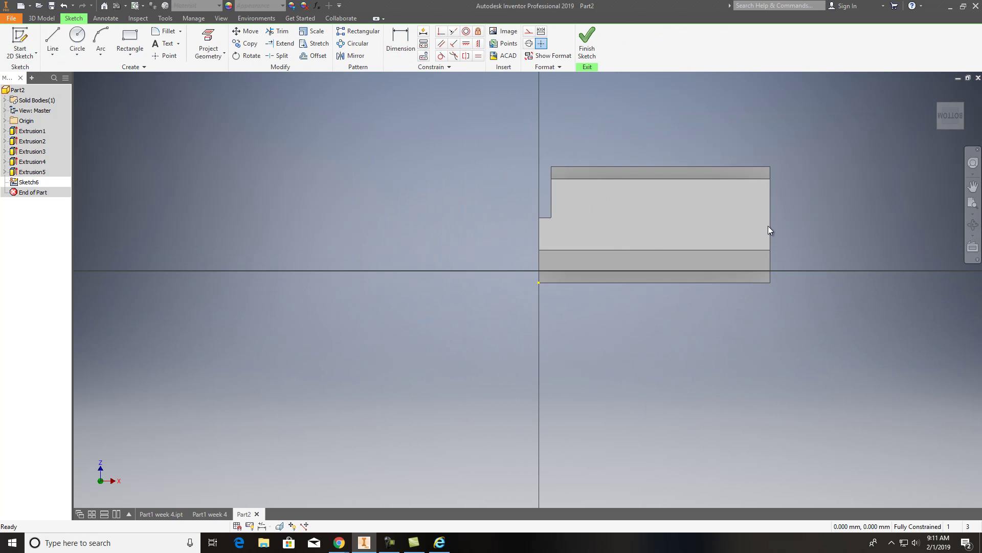
pyautogui.moveTo(703, 221)
pyautogui.mouseDown()
pyautogui.moveTo(536, 204)
pyautogui.moveTo(511, 225)
pyautogui.mouseUp()
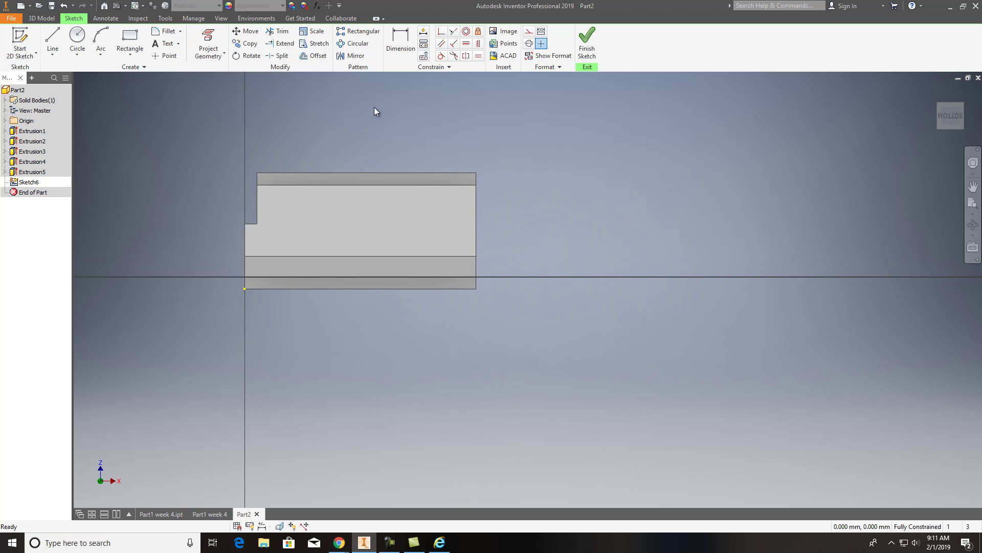
# Project the part's long upper edge into the sketch.
pyautogui.click(208, 58)
pyautogui.click(226, 69)
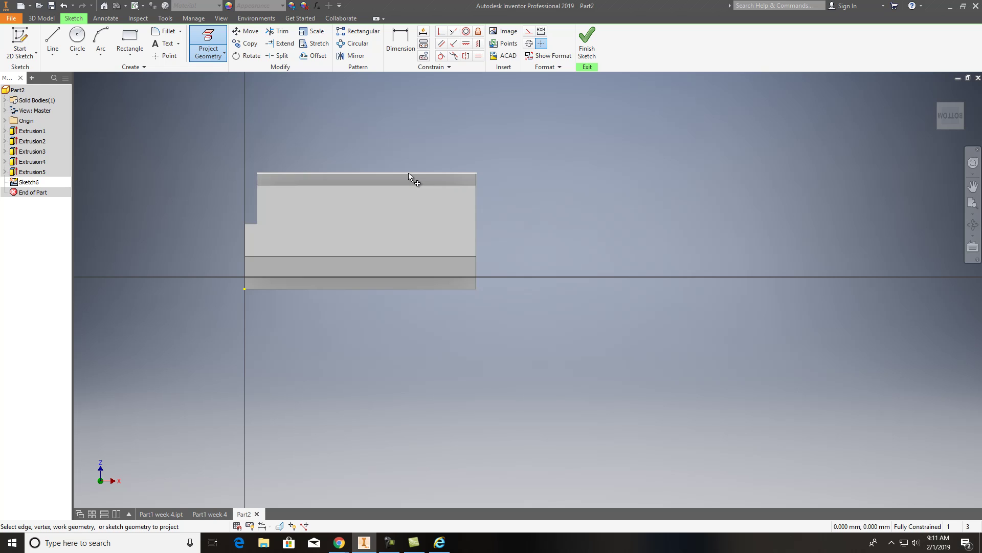
pyautogui.click(408, 174)
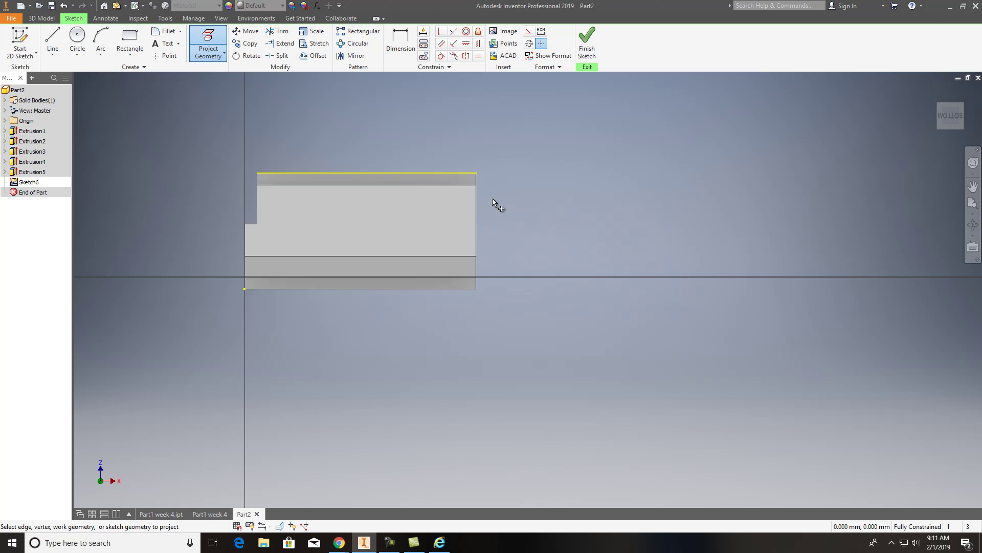
pyautogui.click(342, 172)
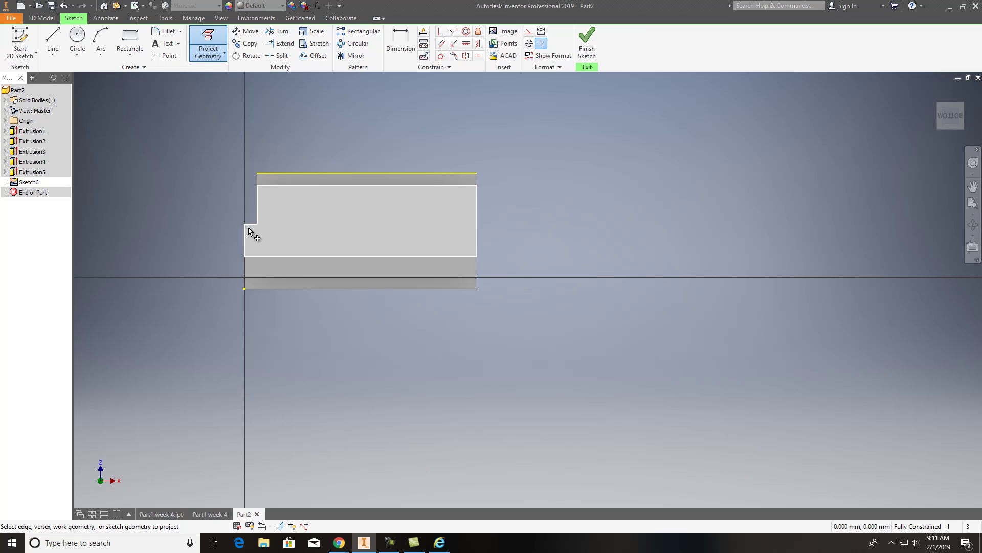
pyautogui.click(389, 181)
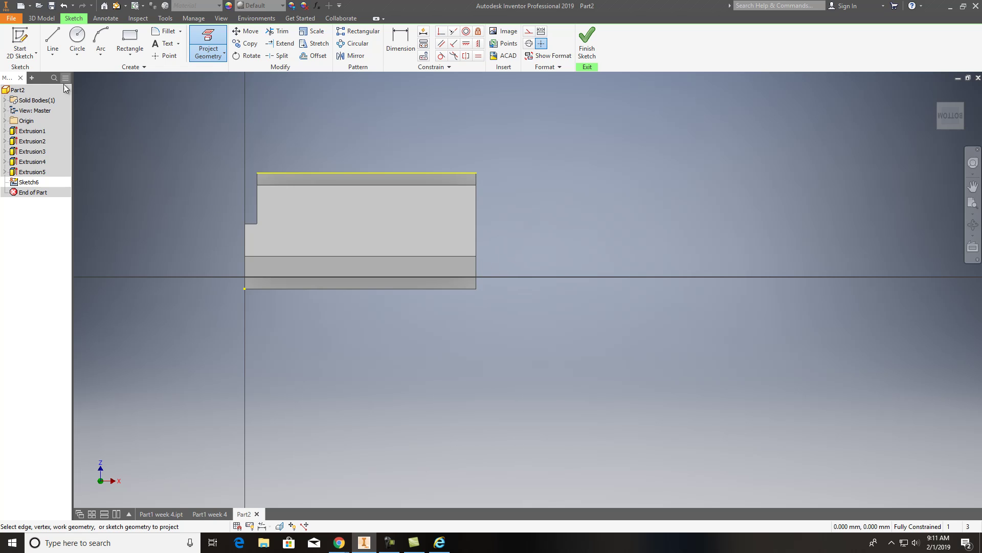
# Draw connected lines from the lower corner vertically to the upper edge's level, 57 mm horizontally along that edge, and a short distance straight up.
pyautogui.click(53, 42)
pyautogui.click(244, 288)
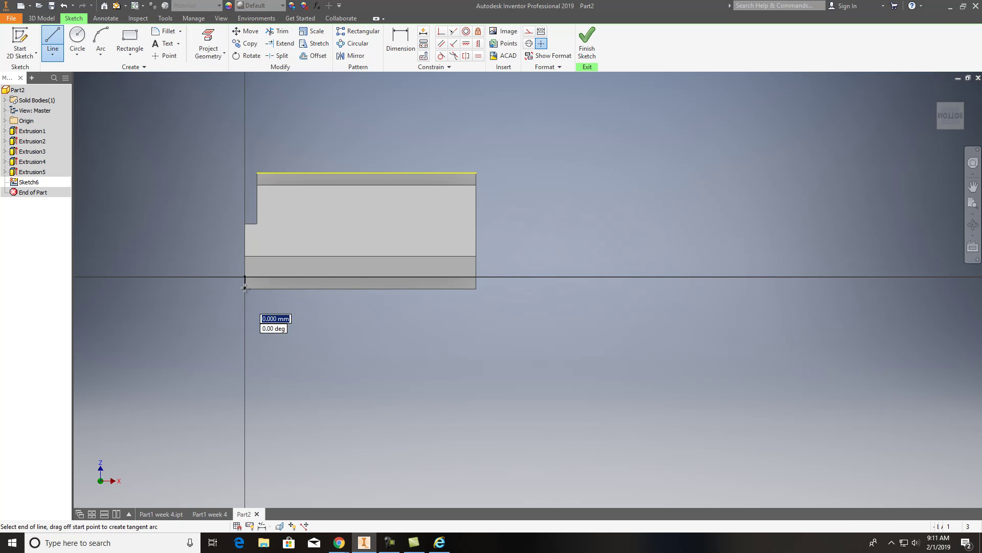
pyautogui.click(243, 173)
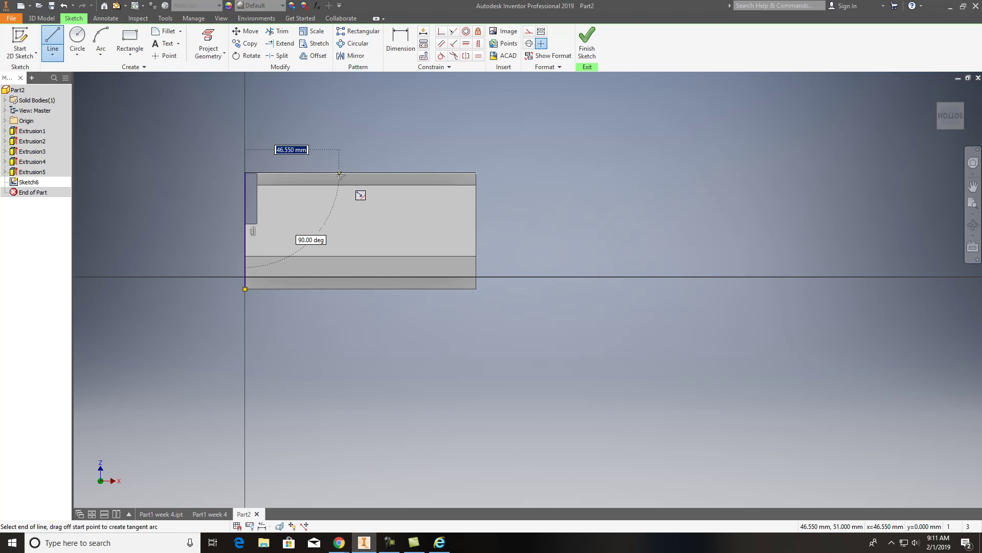
pyautogui.press('Tab')
pyautogui.press('Return')
pyautogui.press('Escape')
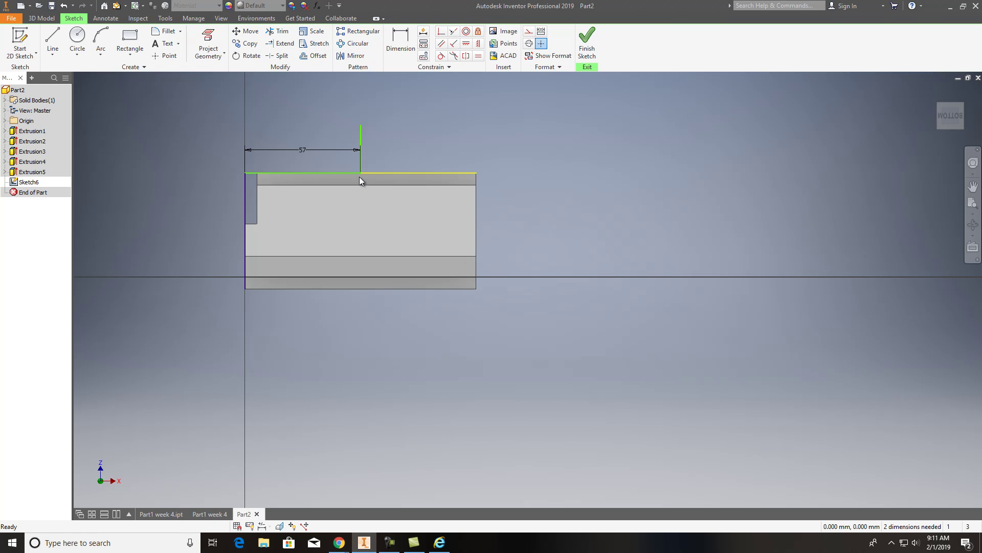
# Try a 60 mm radius three-point arc bulging outward from the 57 mm point to the slanted face's lower right corner, and delete it.
pyautogui.scroll(1, 420, 177)
pyautogui.moveTo(406, 191); pyautogui.dragTo(331, 215, button='middle')
pyautogui.click(102, 55)
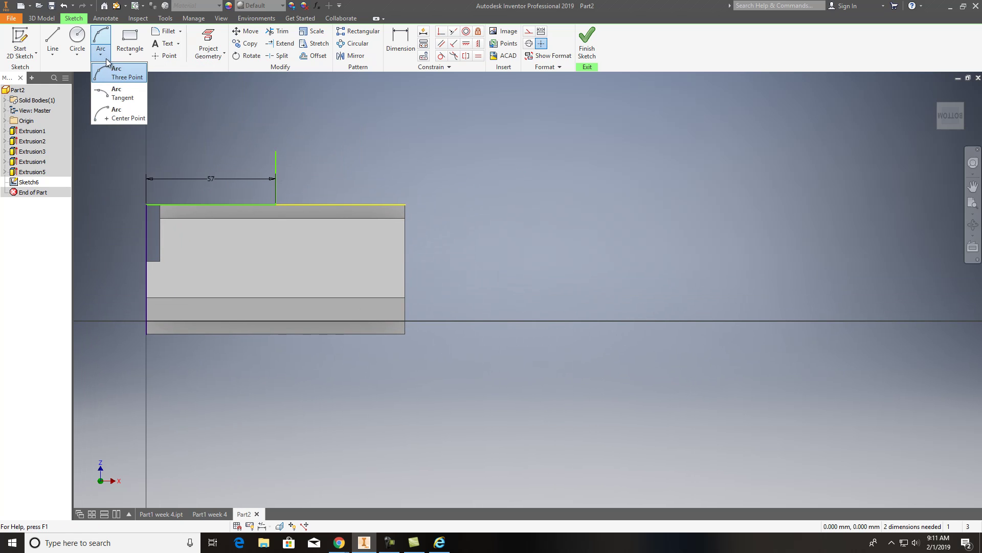
pyautogui.click(121, 78)
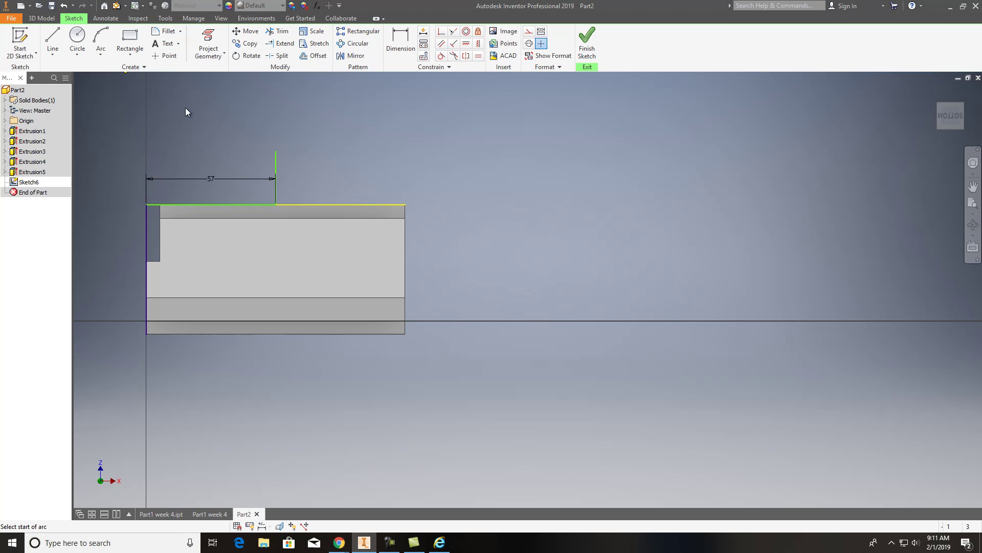
pyautogui.click(276, 205)
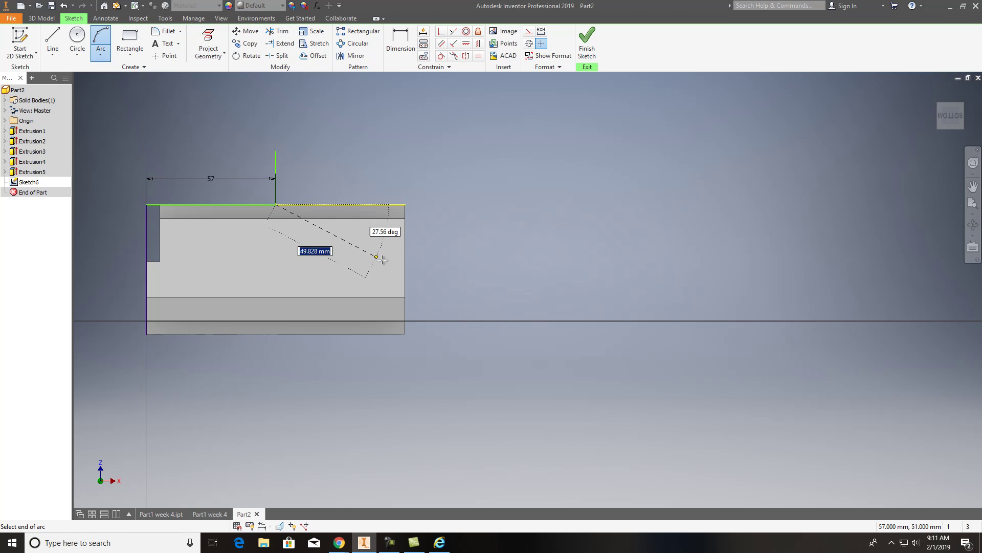
pyautogui.click(406, 298)
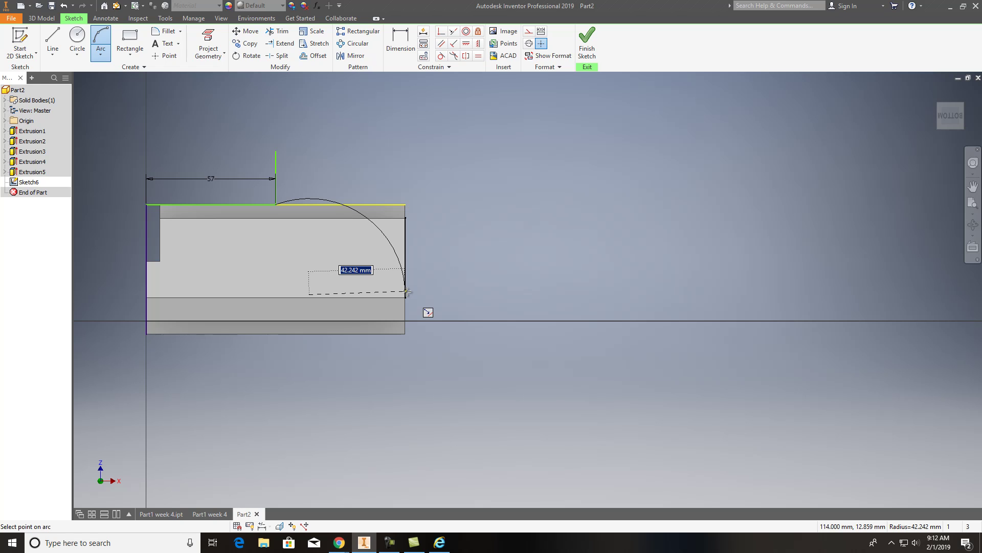
pyautogui.write('60')
pyautogui.press('Return')
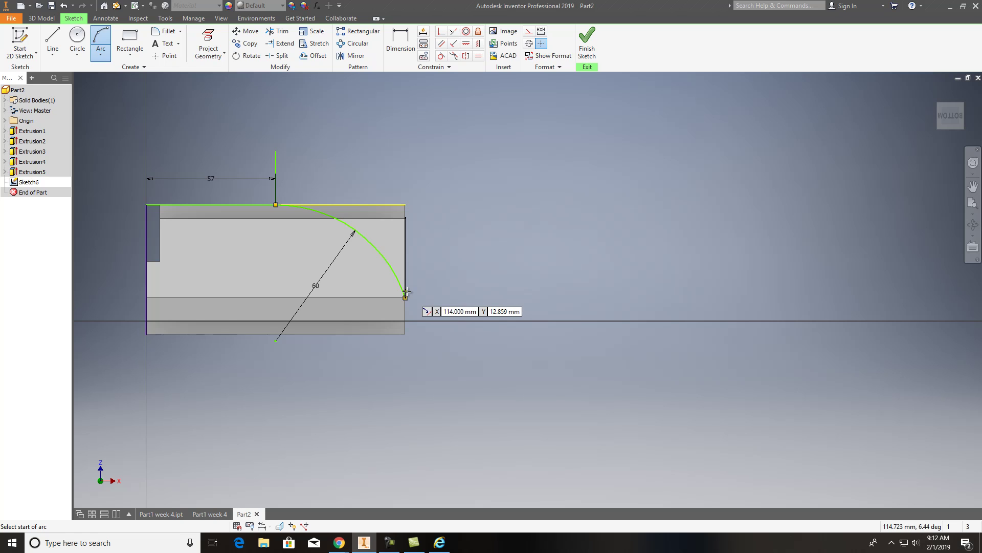
pyautogui.press('Escape')
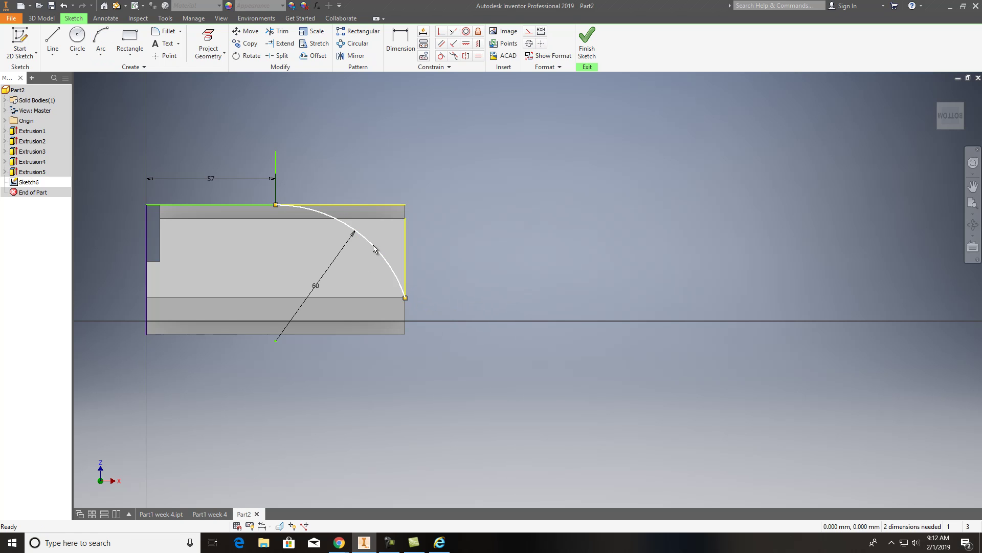
pyautogui.click(373, 249)
pyautogui.press('Delete')
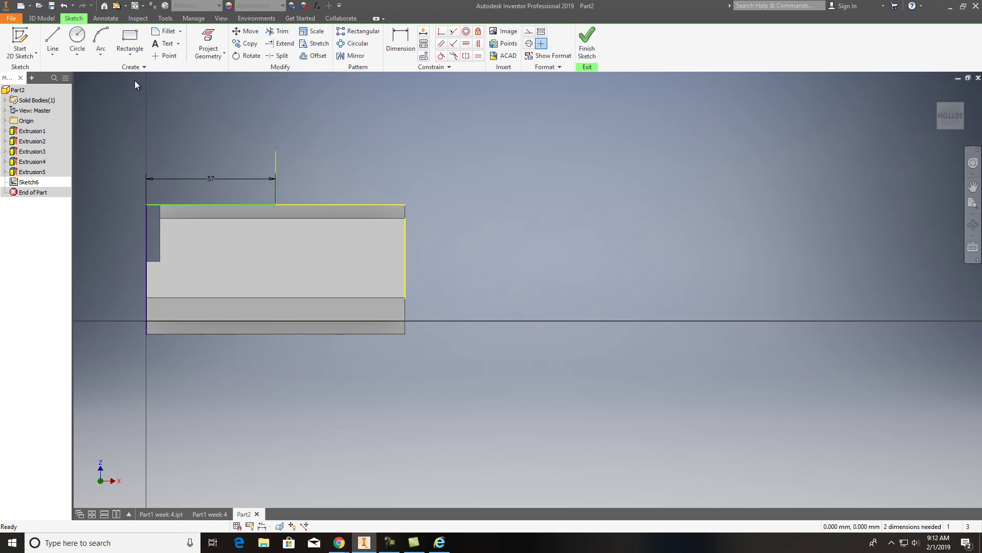
# Try the same 60 mm radius arc curving inward between the two endpoints, and delete it.
pyautogui.click(100, 41)
pyautogui.click(276, 204)
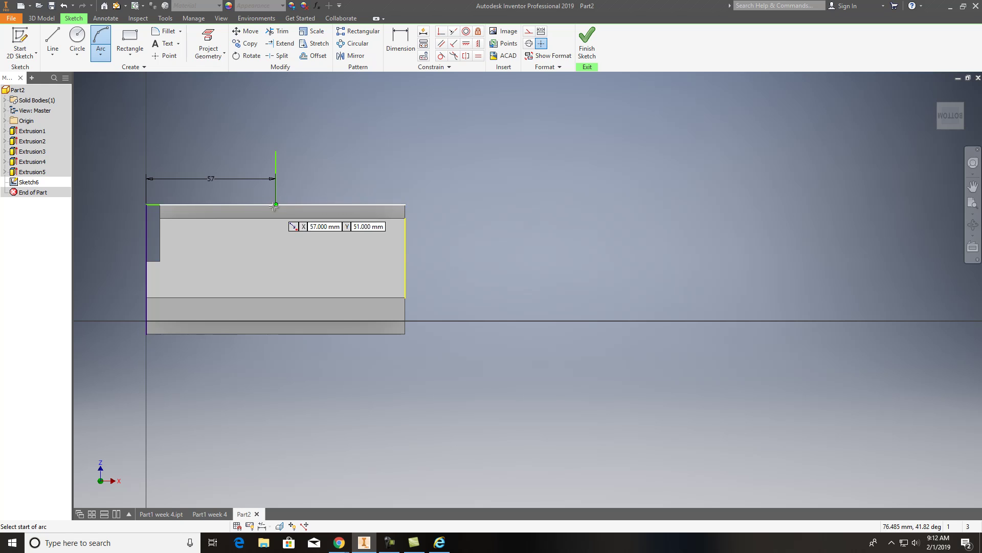
pyautogui.click(405, 297)
pyautogui.write('60')
pyautogui.press('Return')
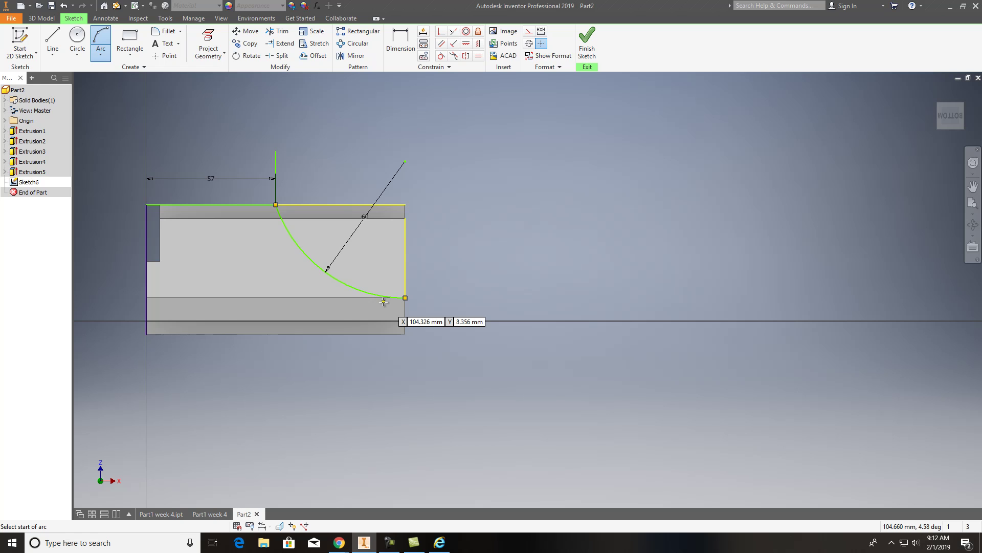
pyautogui.press('Escape')
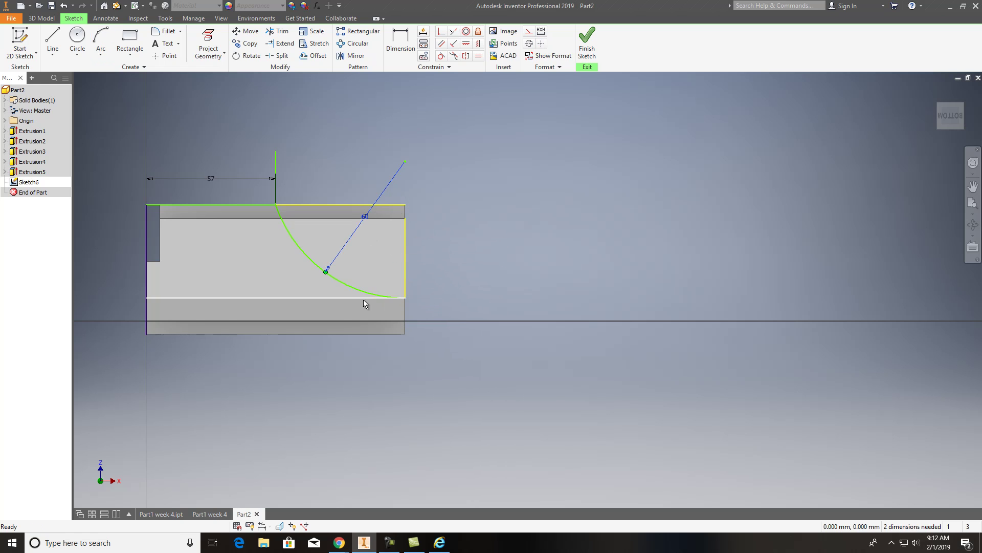
pyautogui.click(352, 288)
pyautogui.press('Delete')
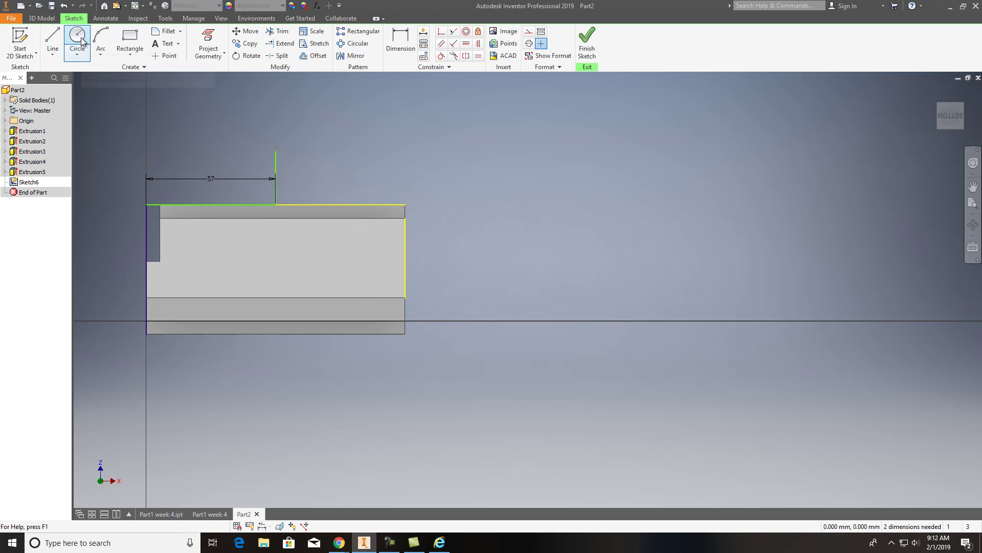
# Draw two 120 mm diameter circles, one centred on the 57 mm point and one on the slanted face's lower right corner.
pyautogui.click(77, 55)
pyautogui.click(86, 68)
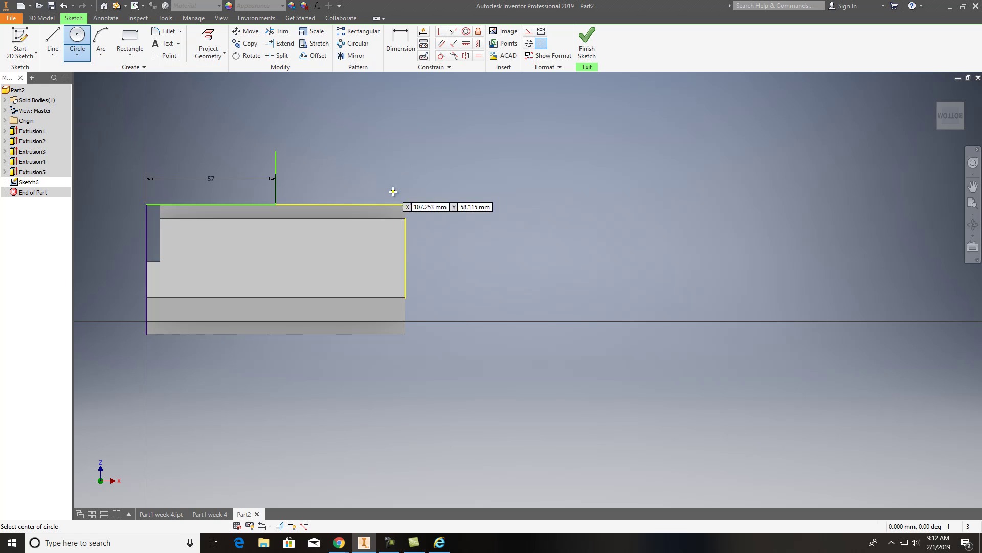
pyautogui.click(276, 204)
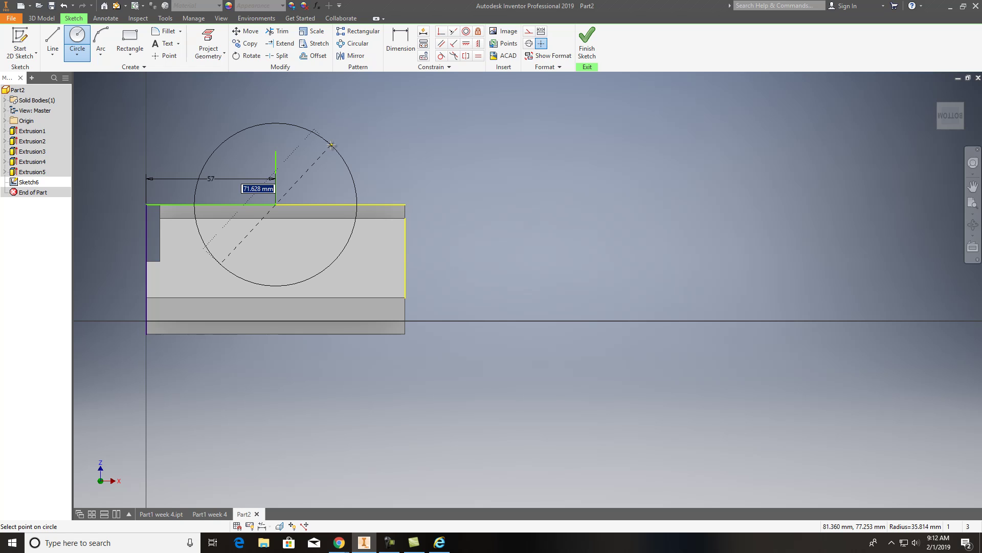
pyautogui.write('120')
pyautogui.press('Return')
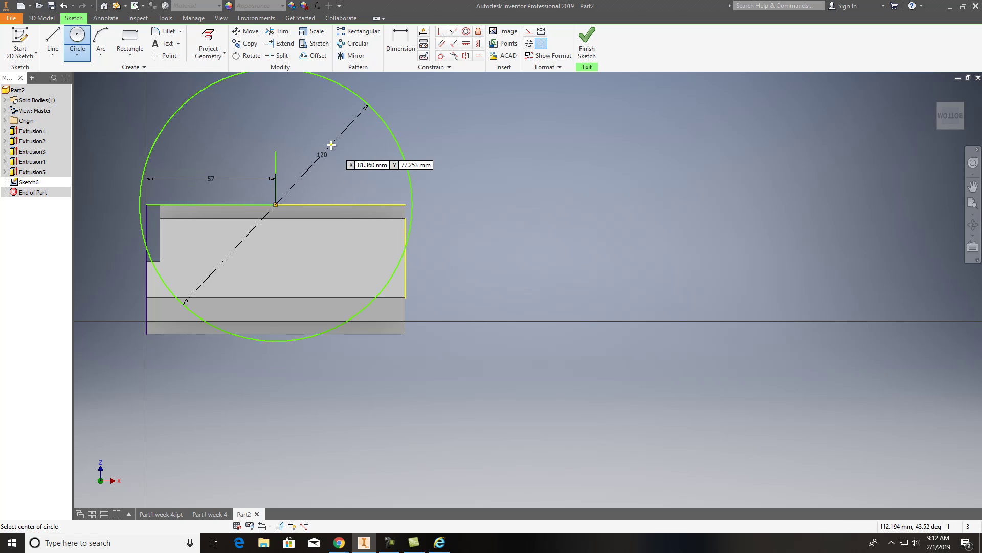
pyautogui.click(405, 297)
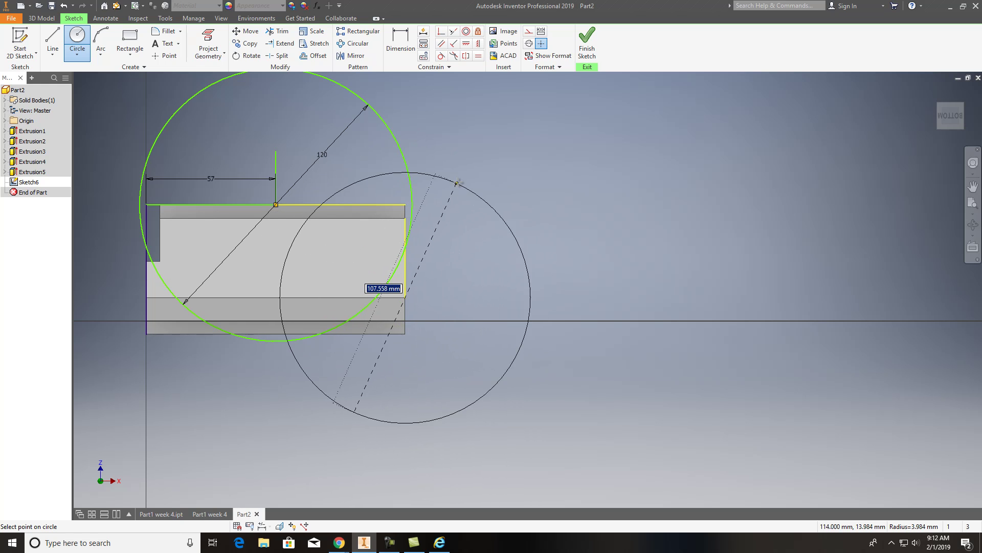
pyautogui.write('120')
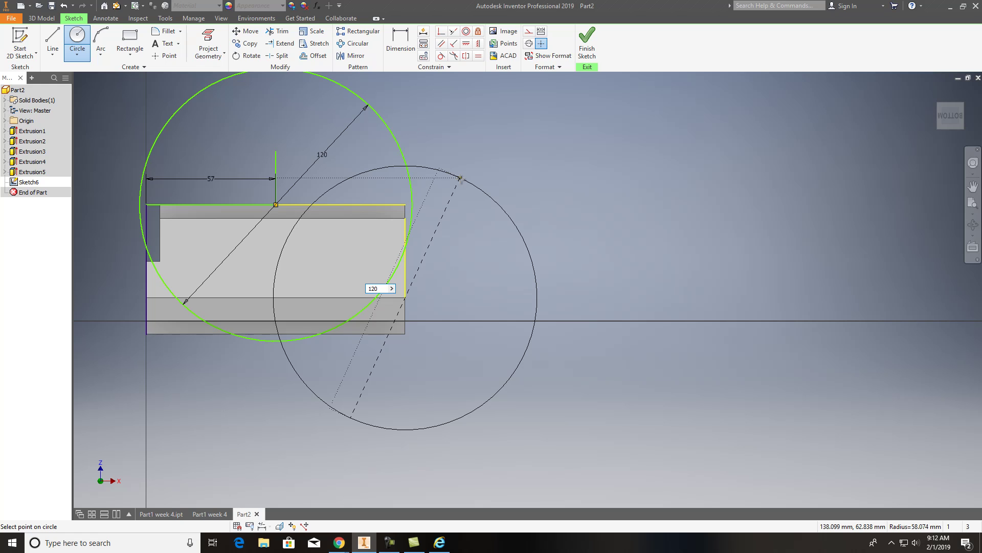
pyautogui.press('Return')
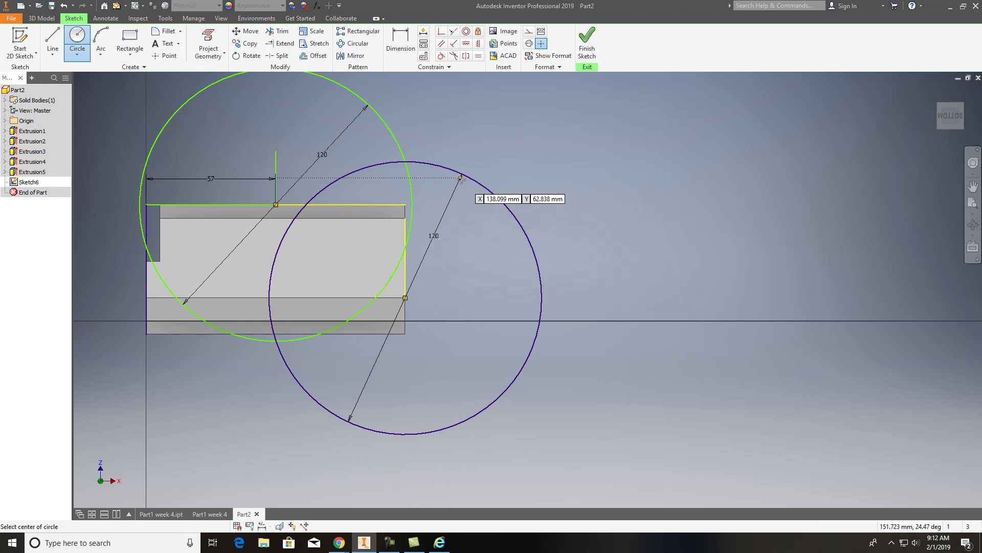
pyautogui.press('Escape')
# Draw a third 120 mm diameter circle centred on the upper intersection of the two existing circles.
pyautogui.press('c')
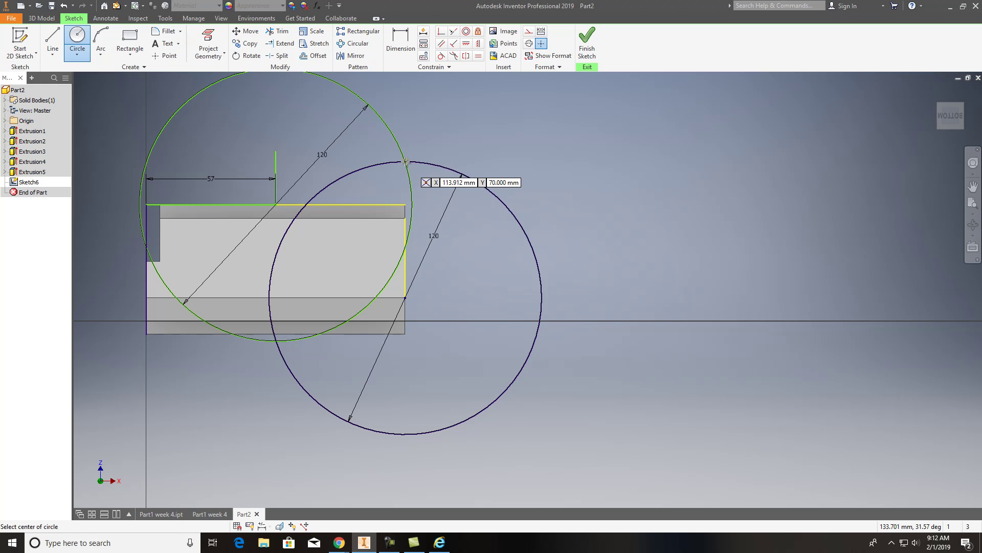
pyautogui.click(405, 161)
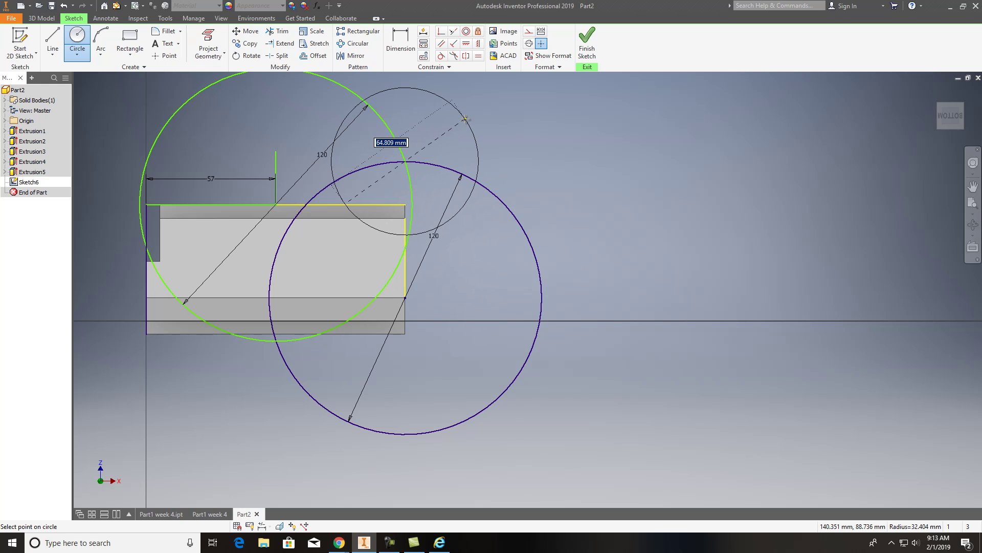
pyautogui.write('120')
pyautogui.press('Return')
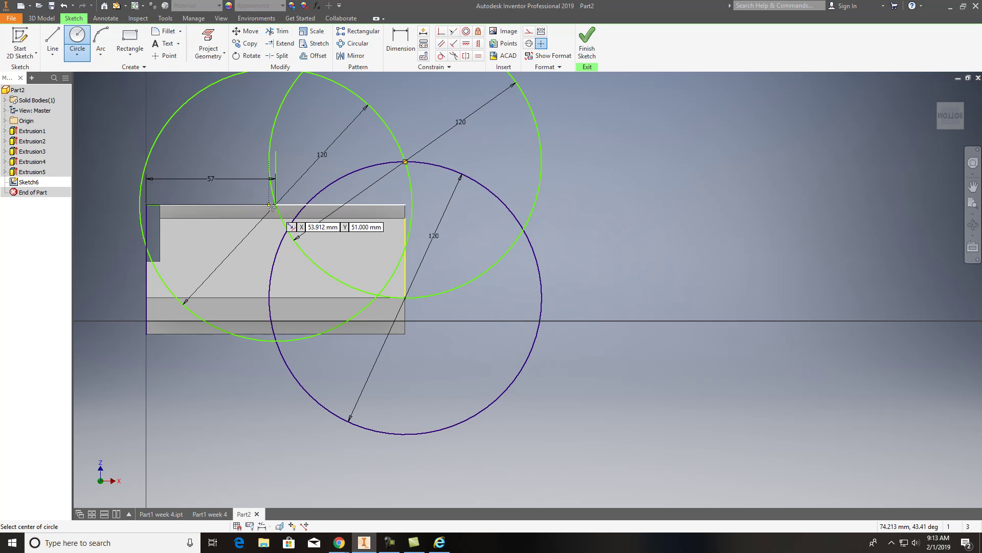
pyautogui.scroll(3, 276, 208)
pyautogui.scroll(-5, 284, 217)
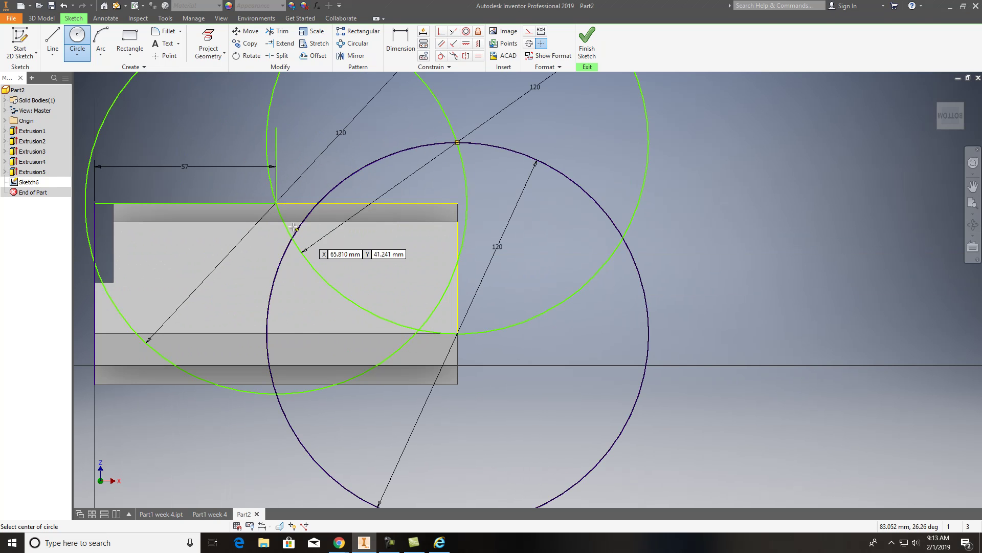
pyautogui.scroll(-2, 289, 216)
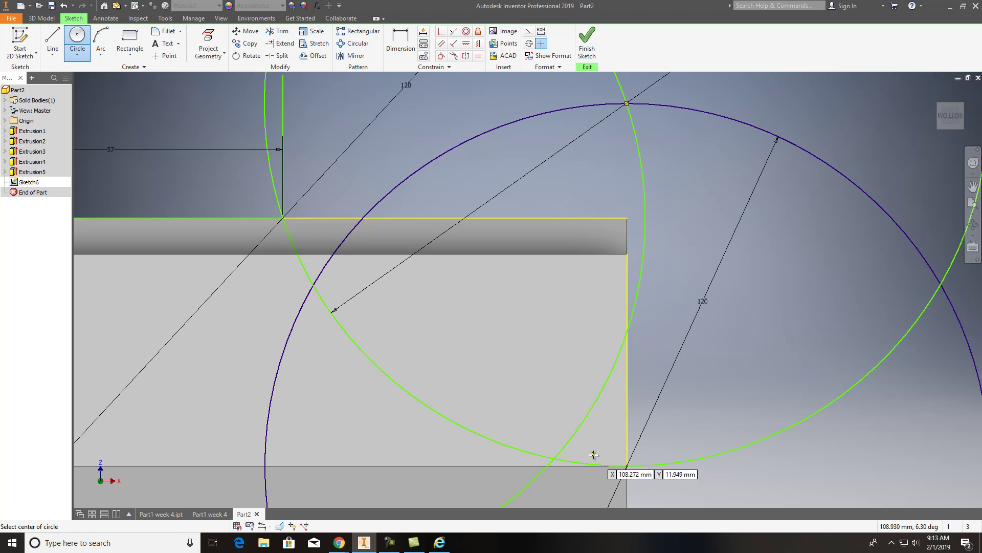
pyautogui.scroll(5, 629, 459)
# Delete the two helper circles, keeping only the one centred on their upper intersection.
pyautogui.press('F2')
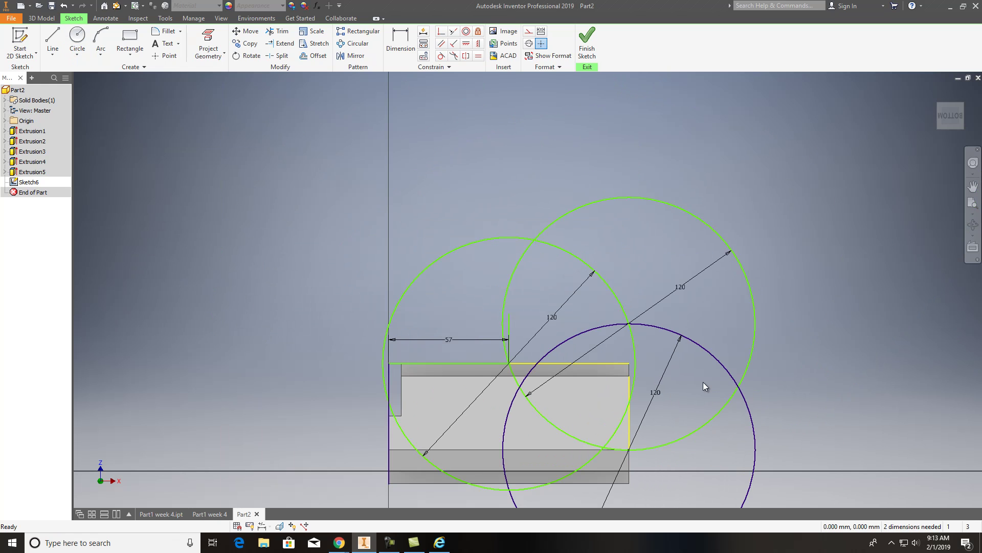
pyautogui.moveTo(716, 388); pyautogui.dragTo(526, 346)
pyautogui.click(565, 380)
pyautogui.press('Delete')
pyautogui.click(268, 204)
pyautogui.press('Delete')
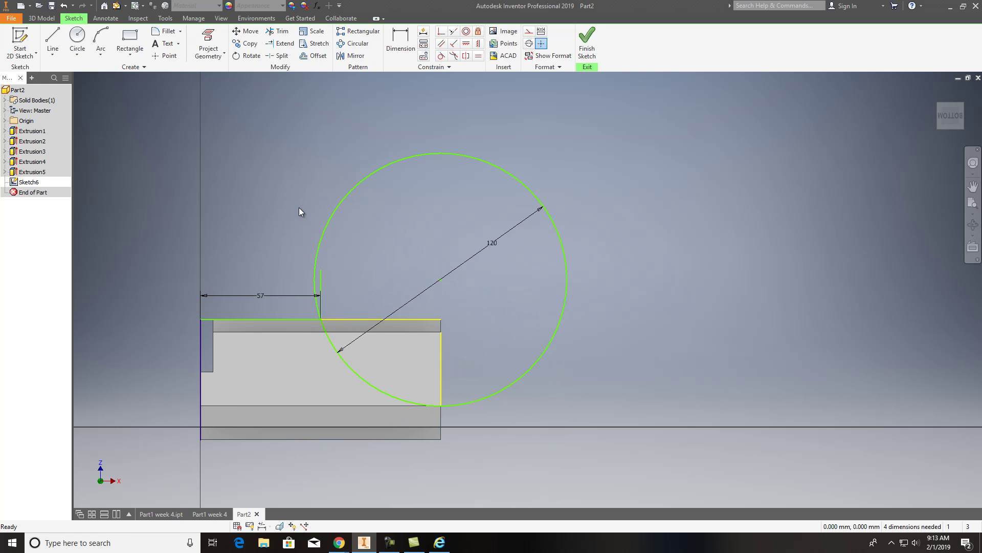
# Finish the sketch and cut-extrude the 120 mm circle through all of the block.
pyautogui.keyDown('shift'); pyautogui.moveTo(909, 110); pyautogui.dragTo(876, 140, button='middle'); pyautogui.keyUp('shift')
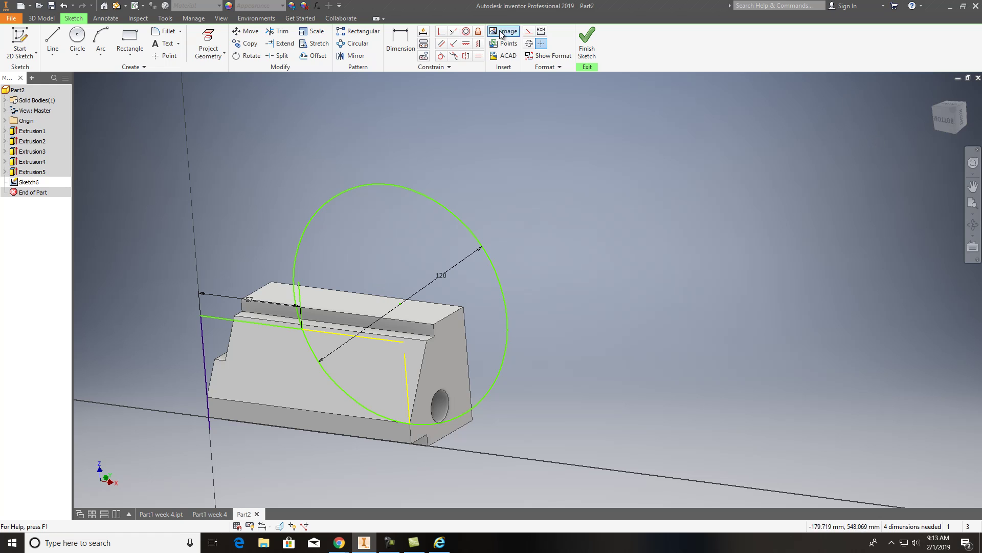
pyautogui.click(588, 49)
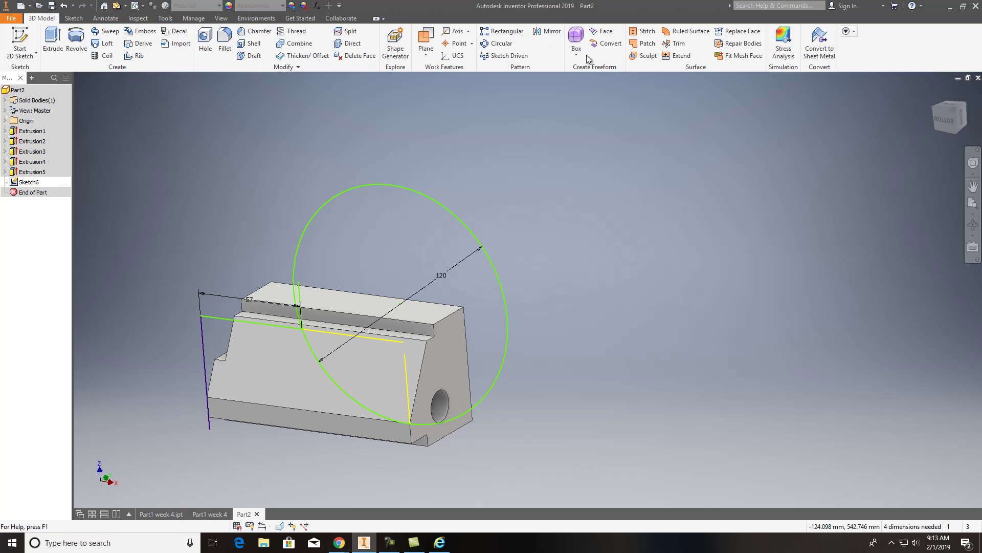
pyautogui.click(431, 210)
pyautogui.click(152, 135)
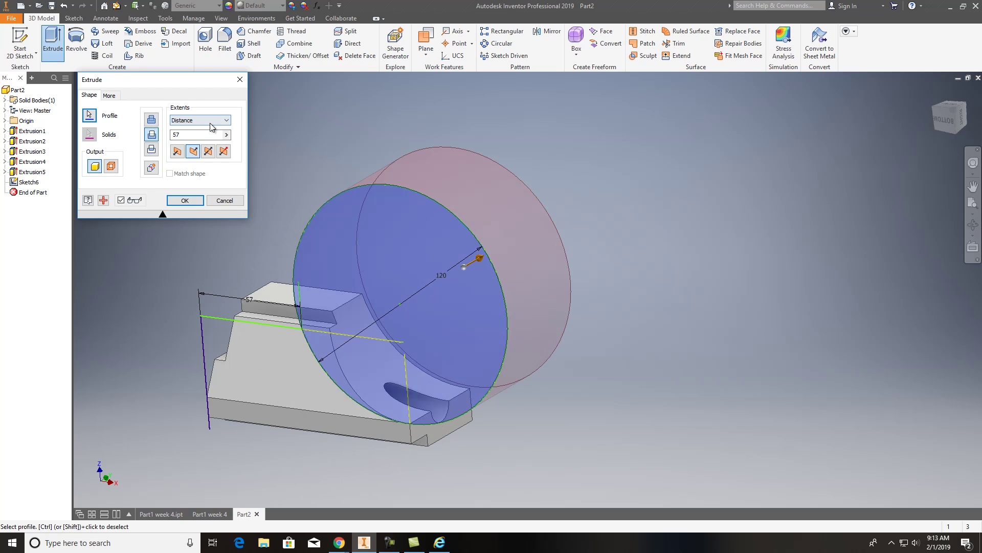
pyautogui.click(199, 120)
pyautogui.click(187, 156)
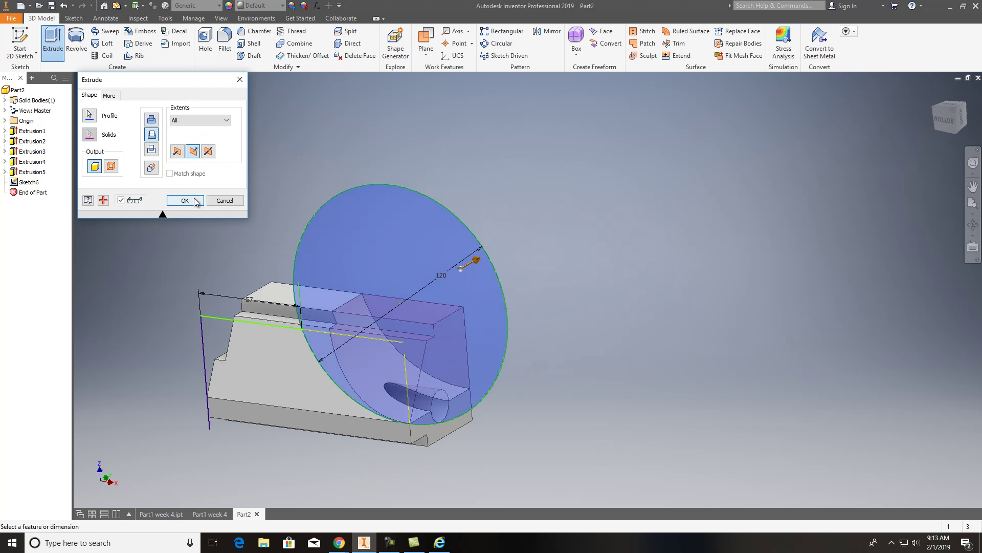
pyautogui.click(185, 200)
# Examine the part's curved cut and notches from angled, bottom and front views.
pyautogui.moveTo(950, 121)
pyautogui.mouseDown()
pyautogui.moveTo(969, 124)
pyautogui.moveTo(968, 135)
pyautogui.moveTo(853, 173)
pyautogui.moveTo(756, 180)
pyautogui.moveTo(797, 164)
pyautogui.moveTo(101, 143)
pyautogui.moveTo(88, 115)
pyautogui.moveTo(958, 134)
pyautogui.moveTo(877, 153)
pyautogui.moveTo(840, 216)
pyautogui.mouseUp()
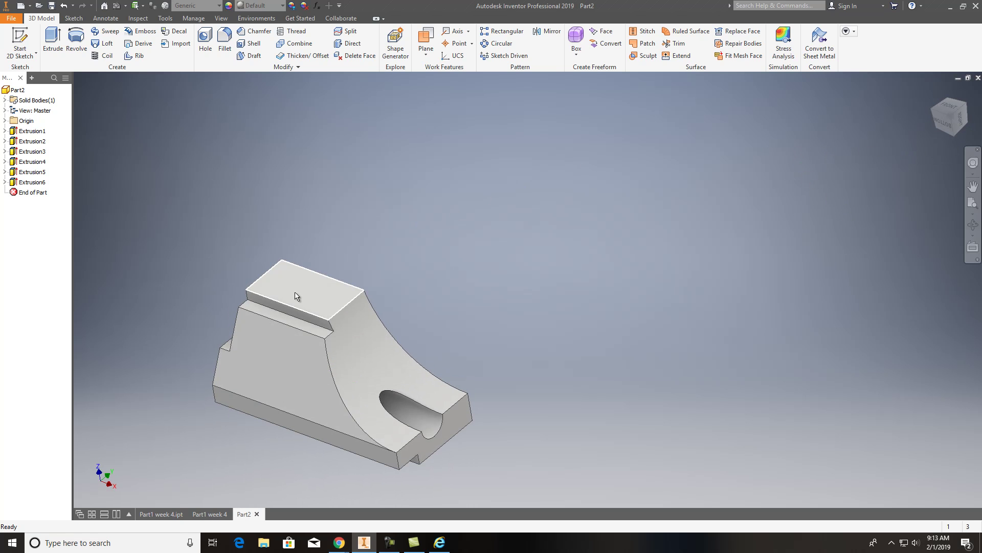
pyautogui.moveTo(296, 295)
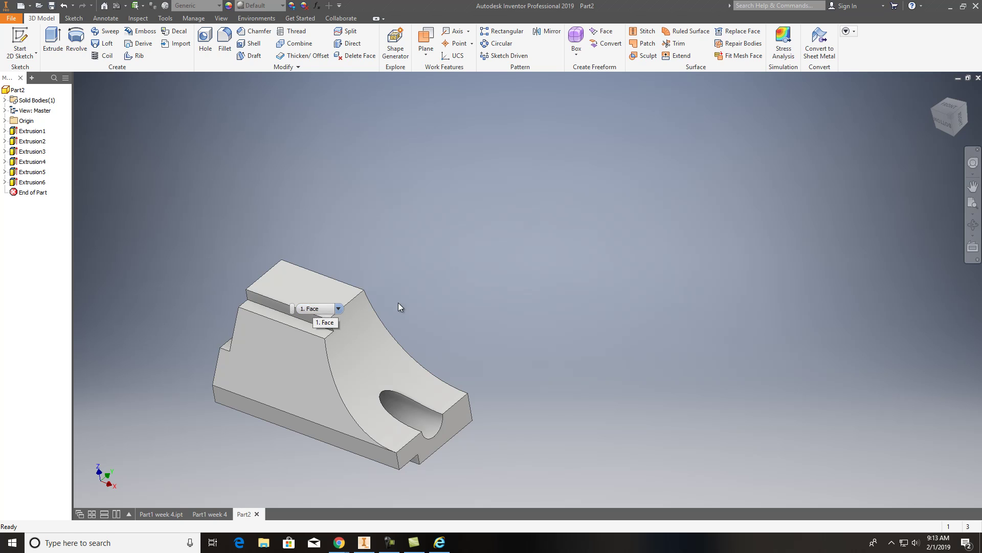
pyautogui.moveTo(679, 247); pyautogui.dragTo(681, 225, button='middle')
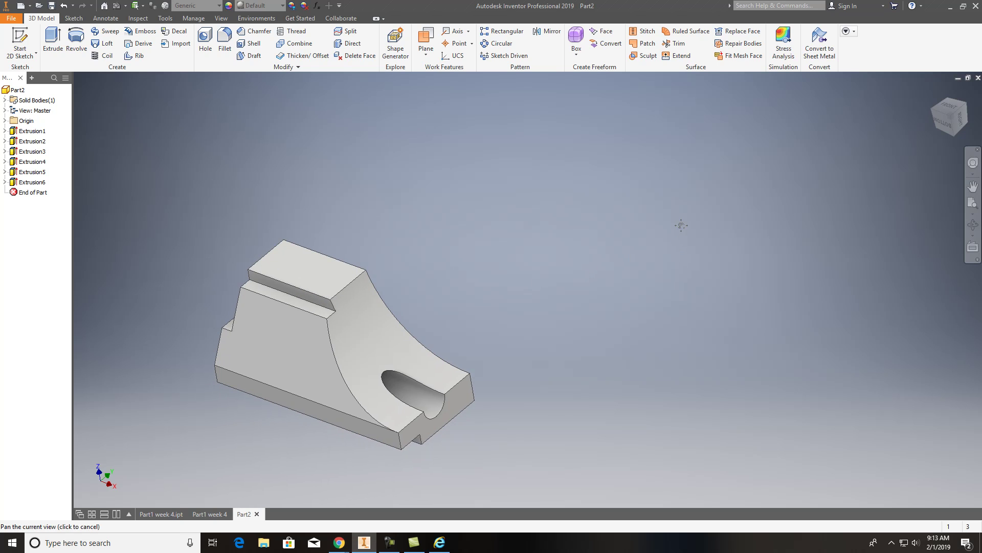
pyautogui.click(946, 123)
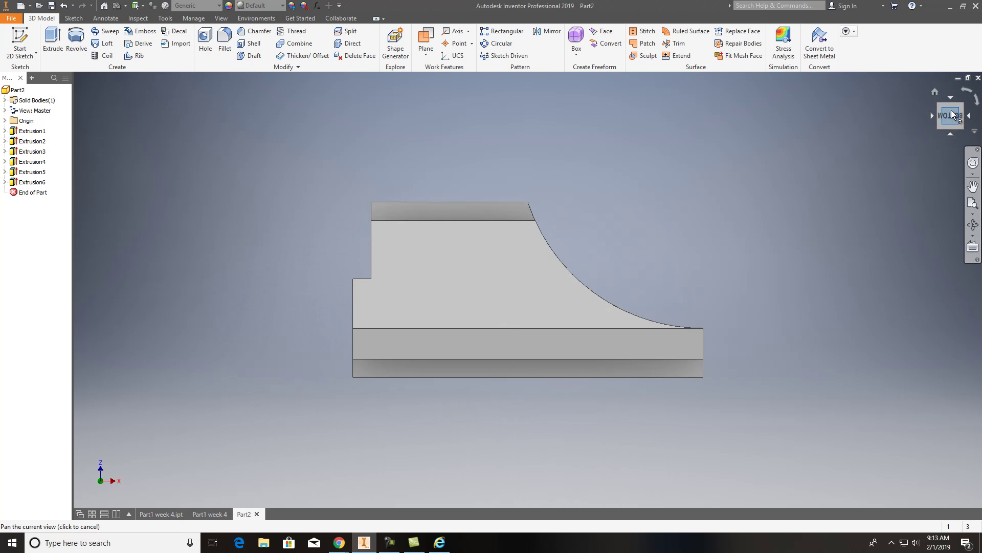
pyautogui.click(950, 97)
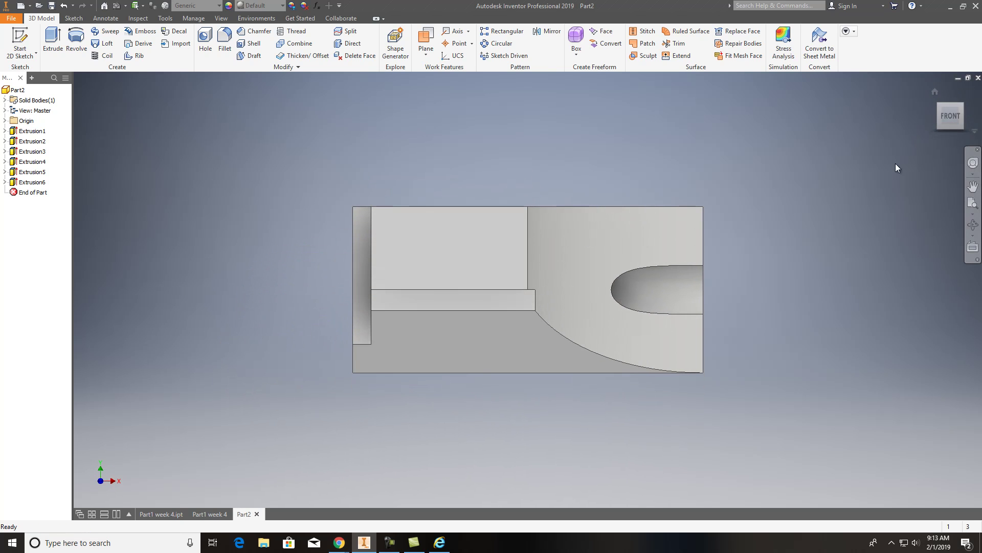
pyautogui.click(952, 135)
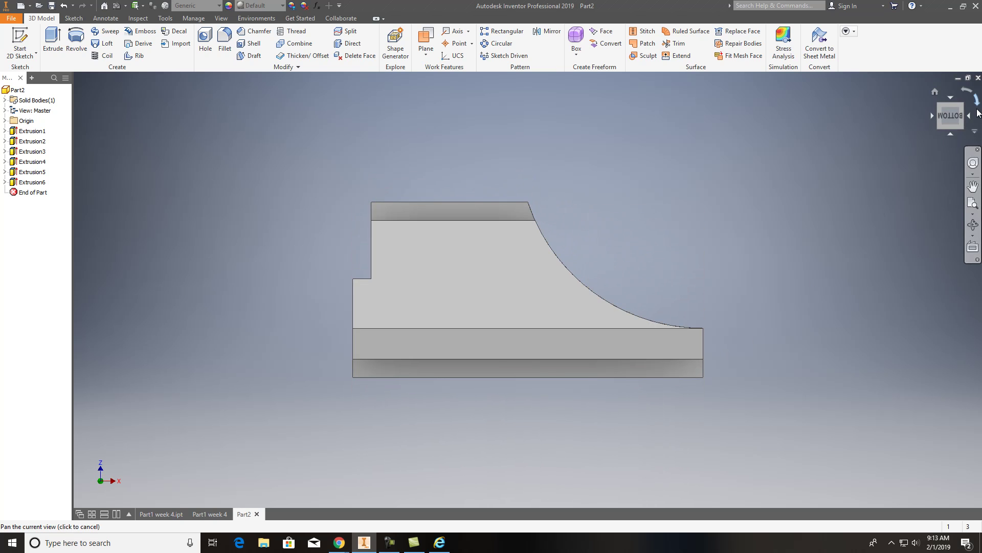
pyautogui.moveTo(950, 117); pyautogui.dragTo(855, 138)
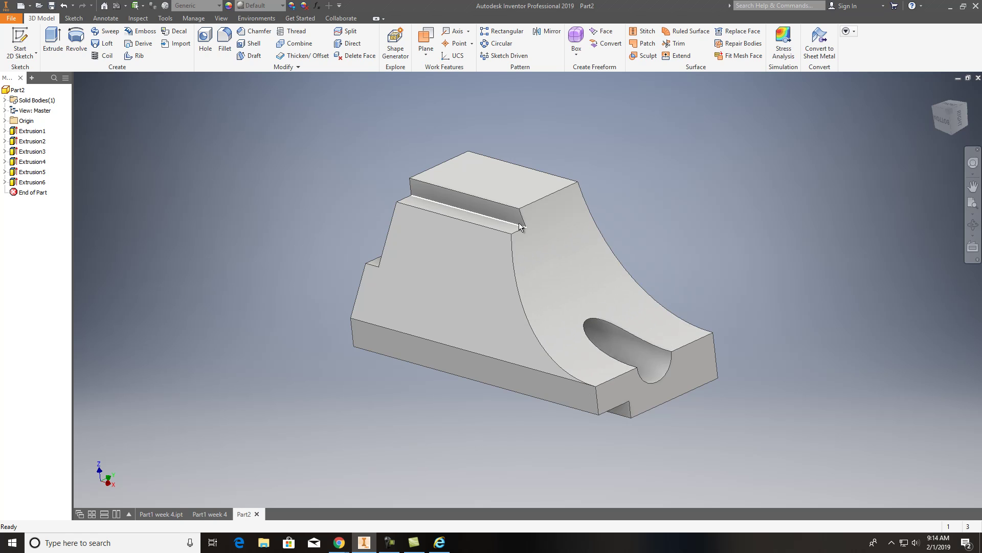
# Compare the part's Front, Bottom and Right views to examine how the curved cut, notches and through hole project in each.
pyautogui.click(944, 122)
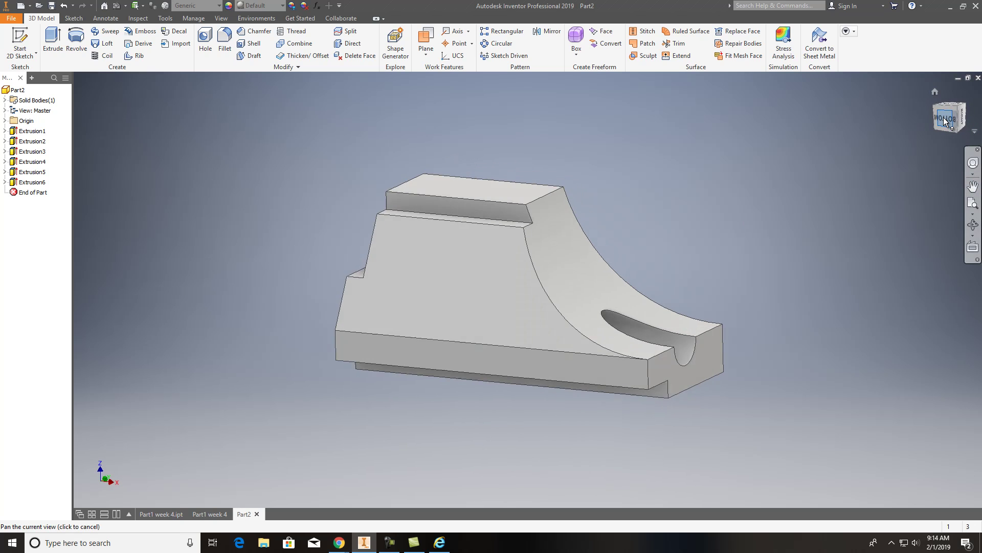
pyautogui.click(950, 96)
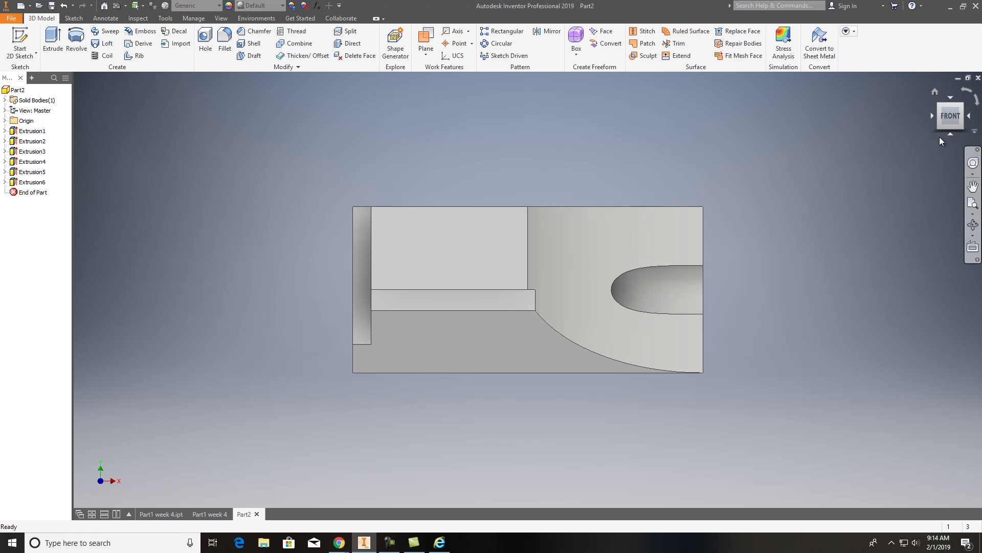
pyautogui.click(954, 135)
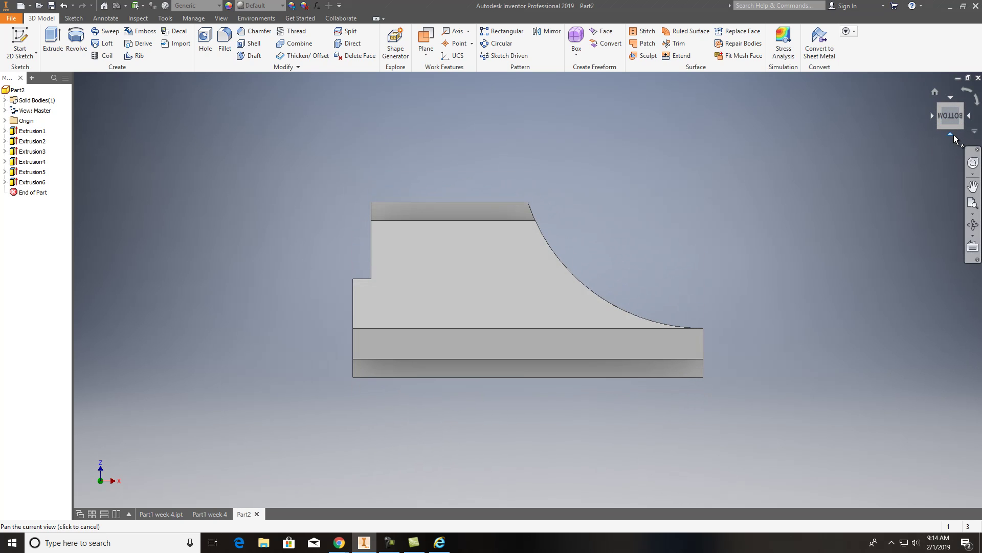
pyautogui.click(951, 98)
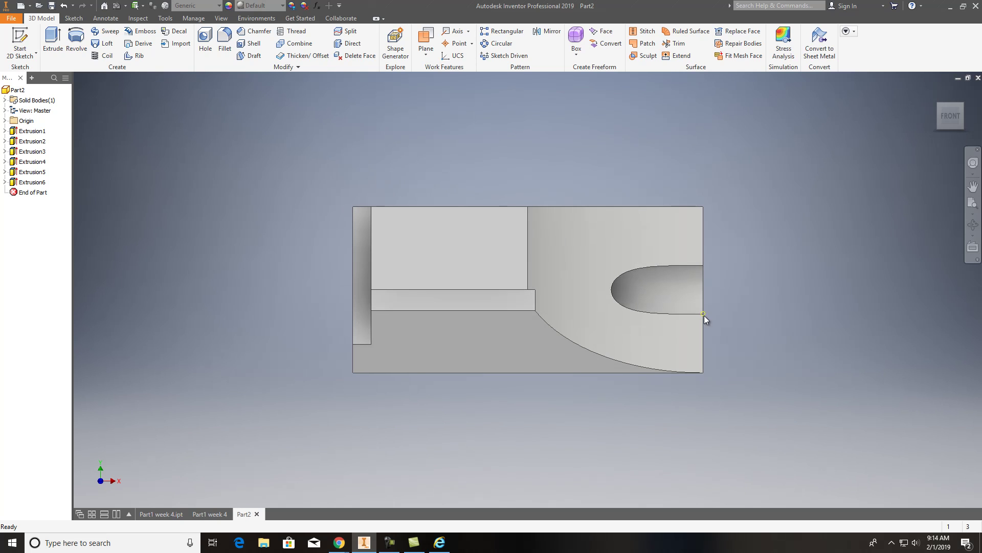
pyautogui.click(950, 137)
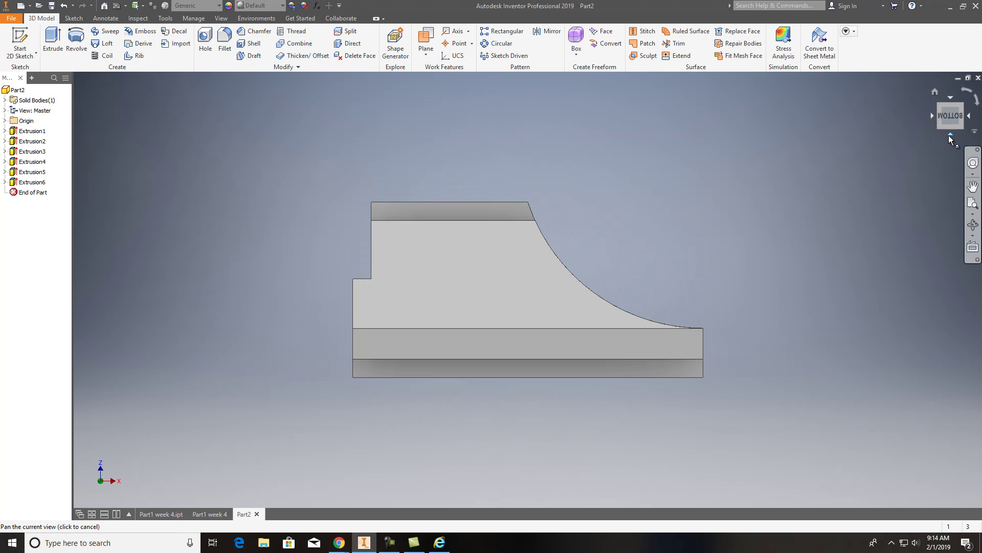
pyautogui.click(969, 119)
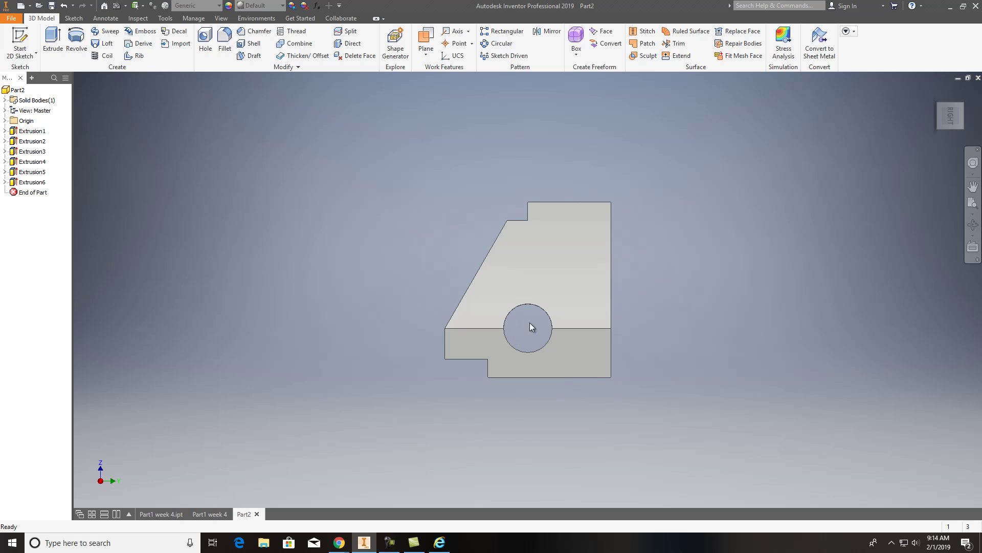
pyautogui.click(932, 115)
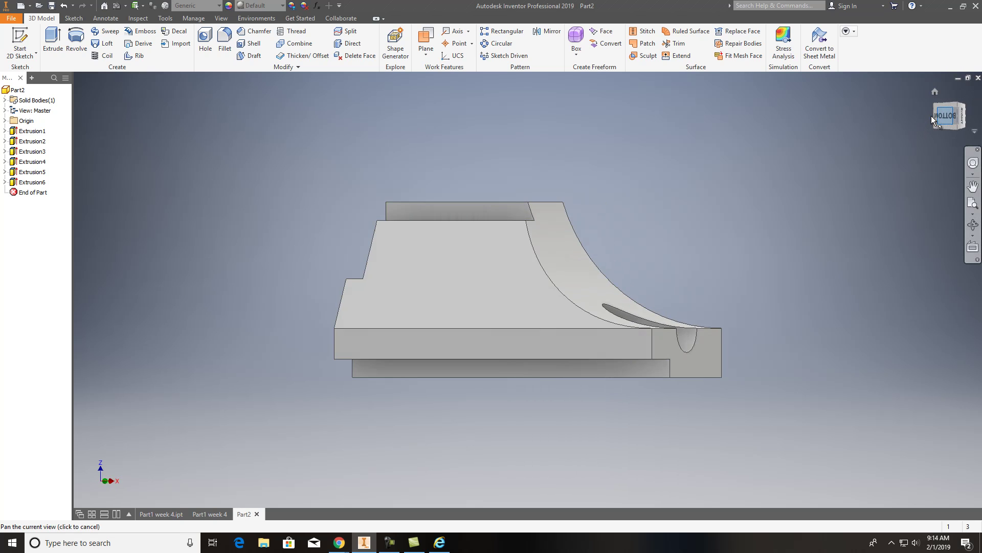
# Examine the curved cut's edge along the sloped face and its intersection with the through hole from several angled views.
pyautogui.moveTo(950, 103); pyautogui.dragTo(897, 228)
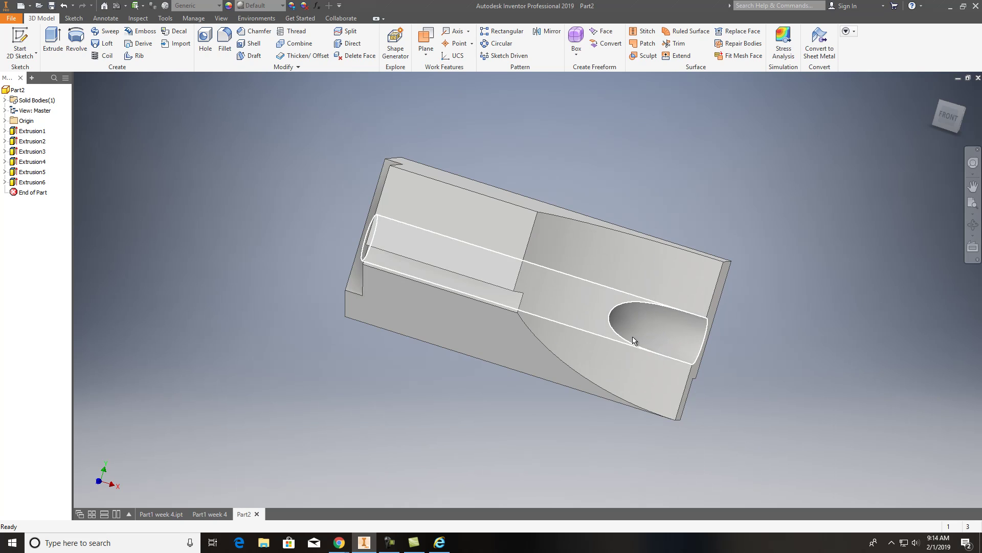
pyautogui.moveTo(948, 108); pyautogui.dragTo(945, 107)
pyautogui.keyDown('shift'); pyautogui.moveTo(959, 491); pyautogui.dragTo(979, 429, button='middle'); pyautogui.keyUp('shift')
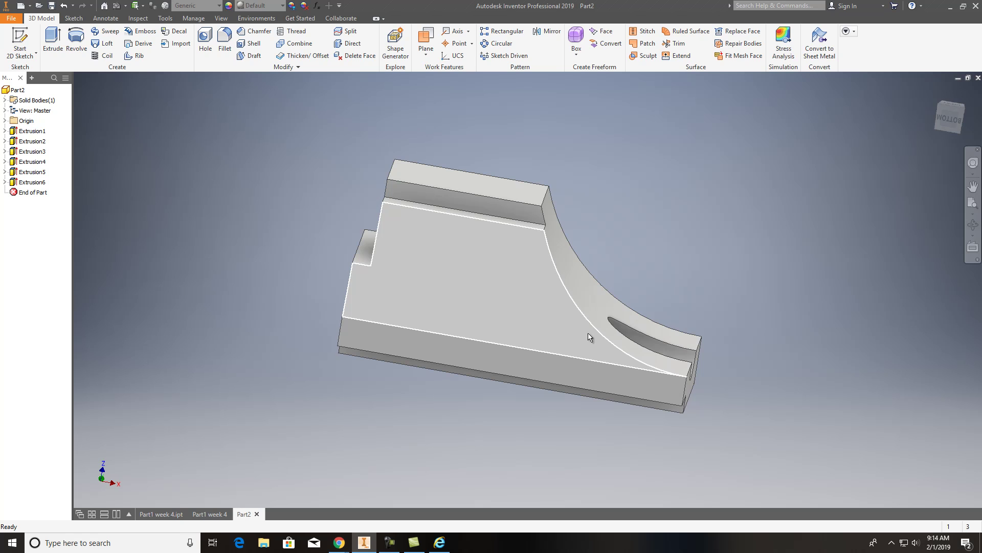
pyautogui.moveTo(588, 335); pyautogui.dragTo(538, 345, button='middle')
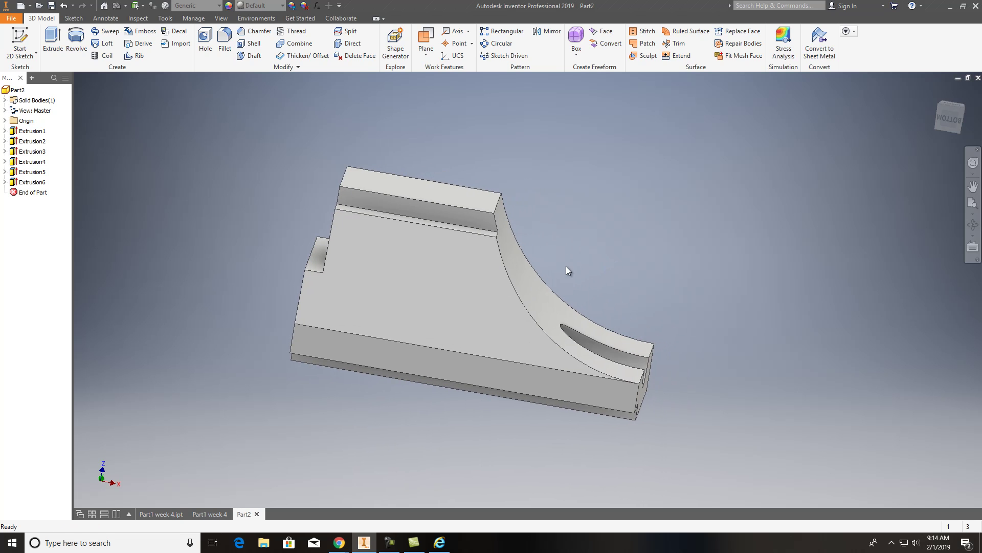
pyautogui.moveTo(569, 263); pyautogui.dragTo(571, 261, button='middle')
pyautogui.moveTo(953, 122); pyautogui.dragTo(909, 123)
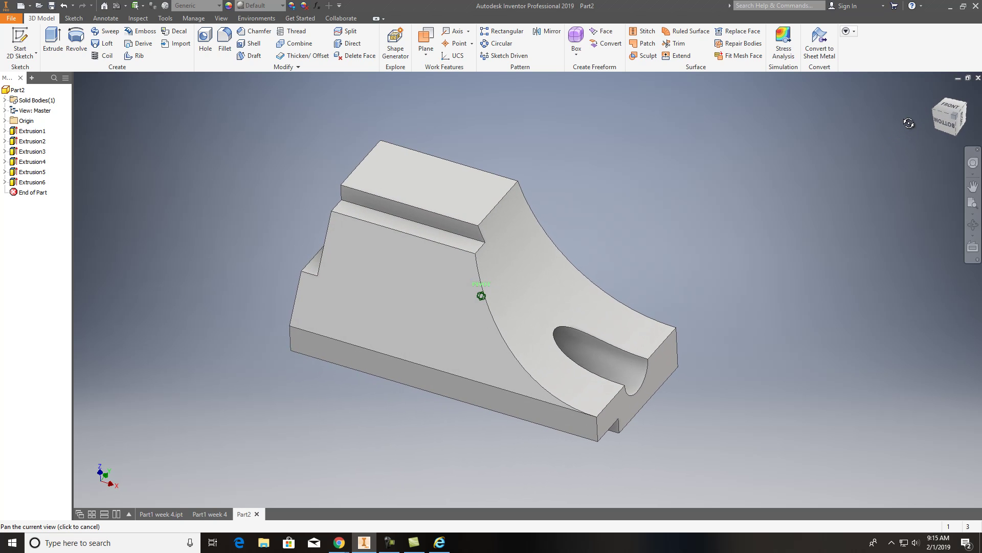